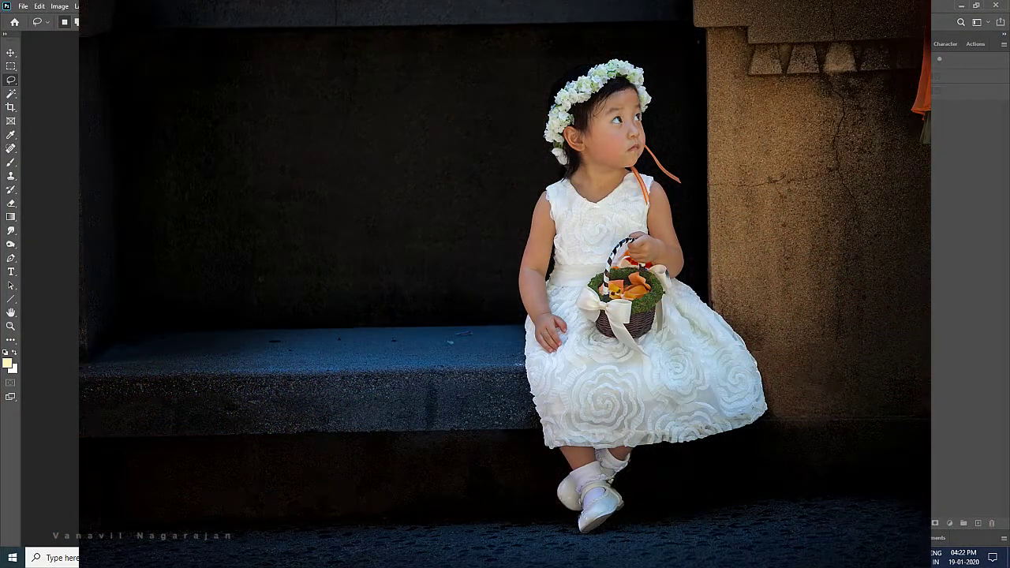
Open the raw photo lr4-preset-system-exercise-files-0056 from Pictures into Camera Raw.
left_click(24, 7)
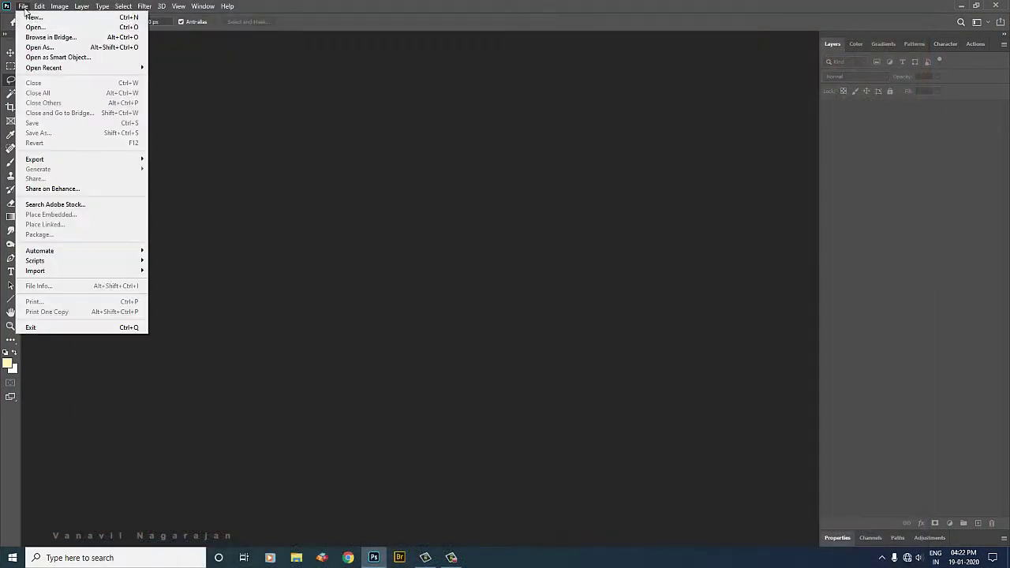
left_click(63, 30)
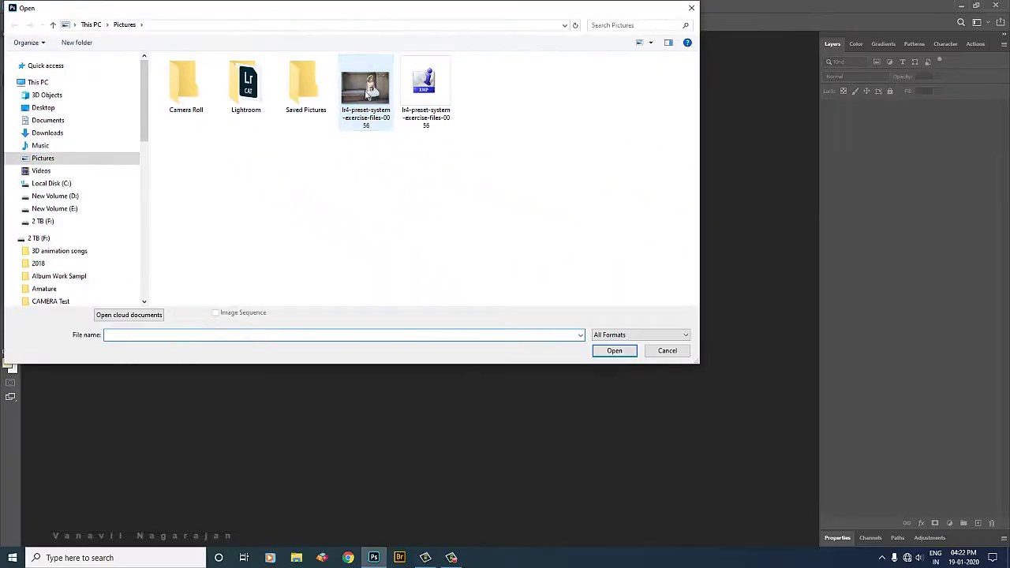
left_click(365, 89)
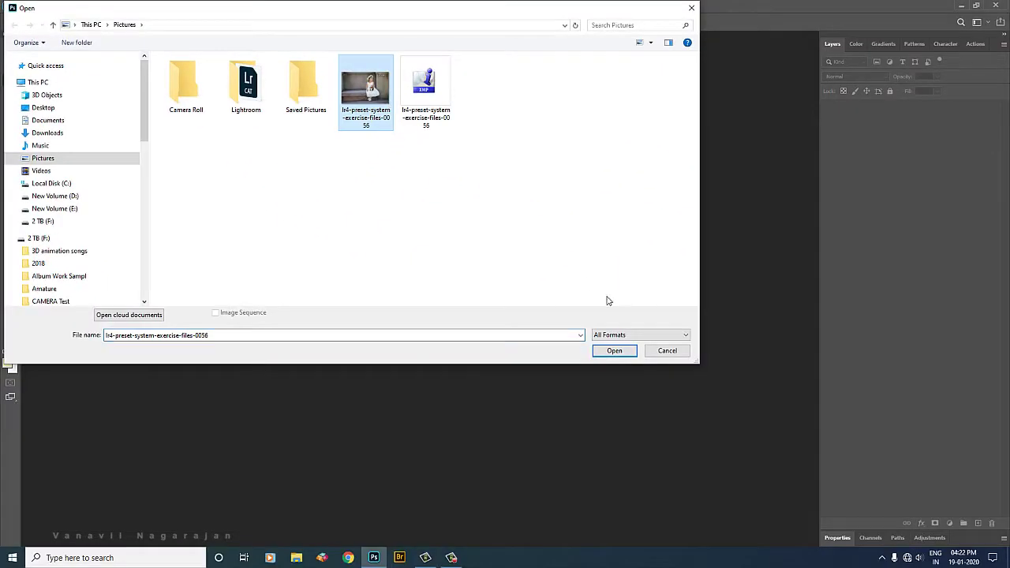
left_click(620, 355)
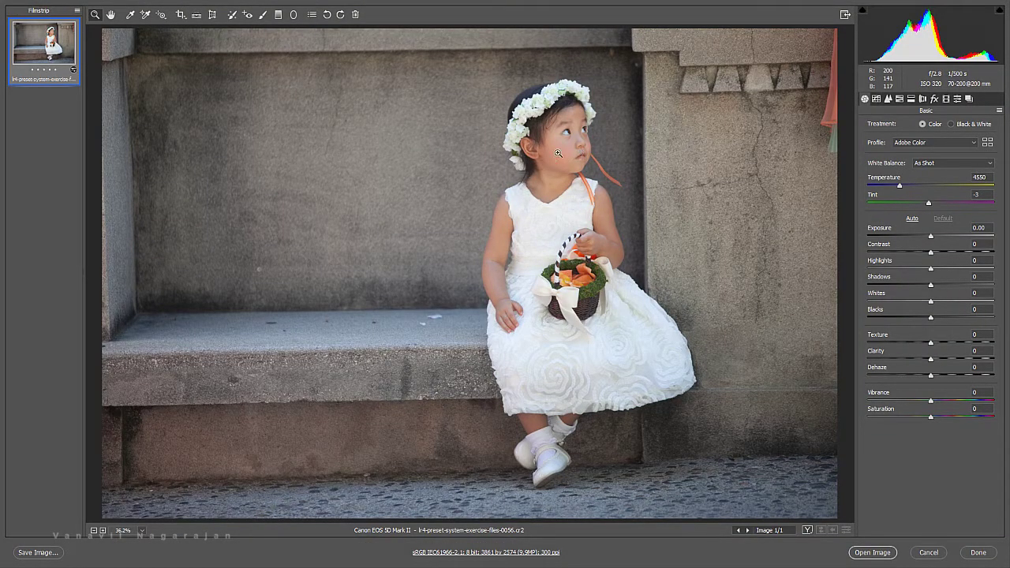
Set the camera profile to Adobe Portrait.
left_click(918, 144)
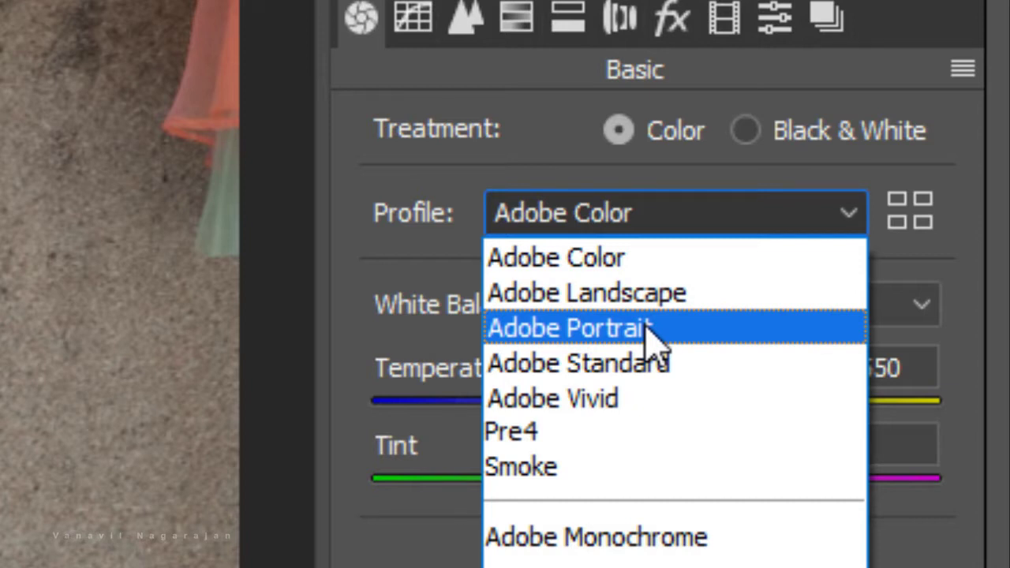
left_click(646, 327)
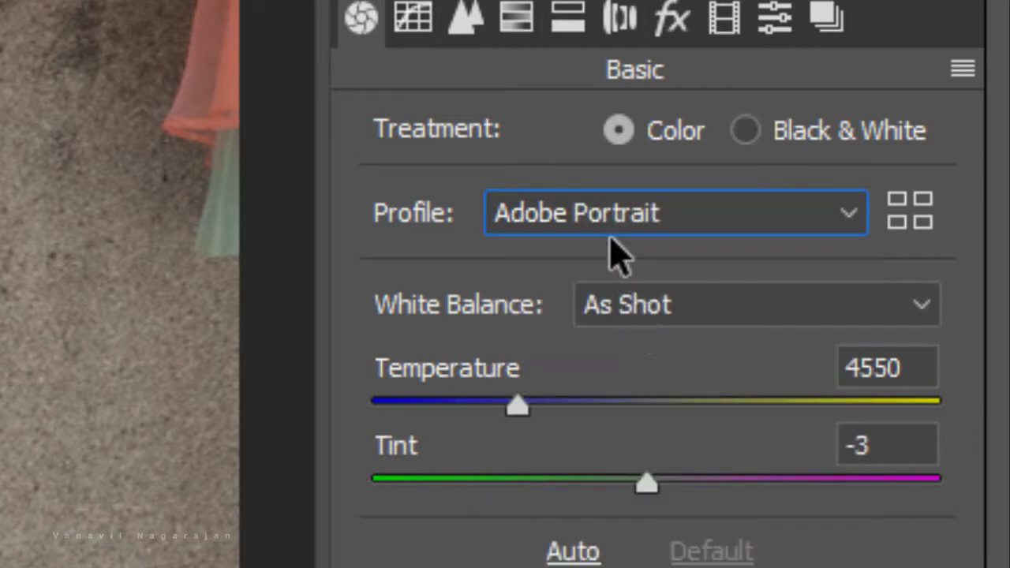
left_click(610, 222)
left_click(643, 330)
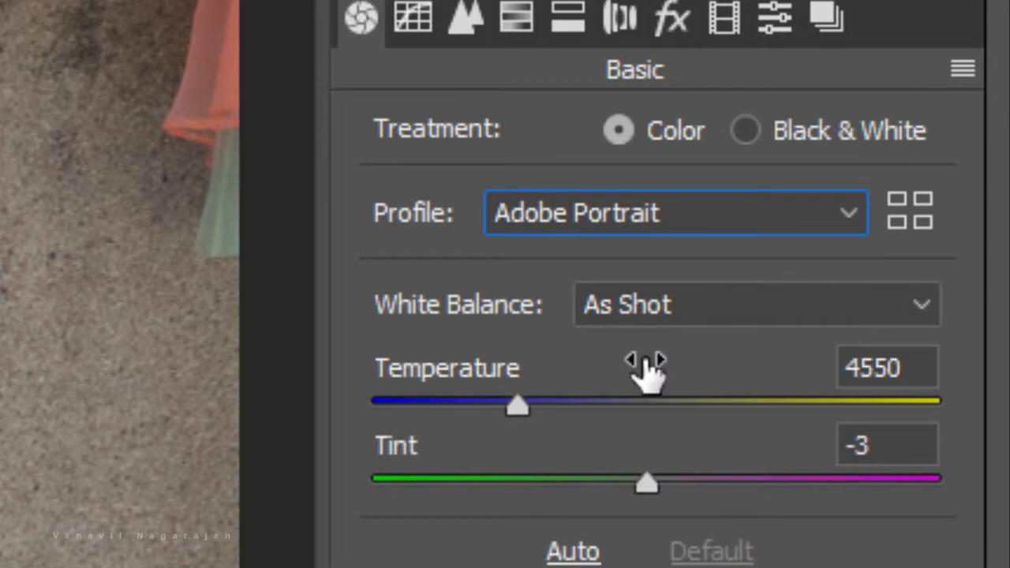
Apply Auto white balance (4900) and Auto tone, giving Exposure +0.13.
left_click(730, 313)
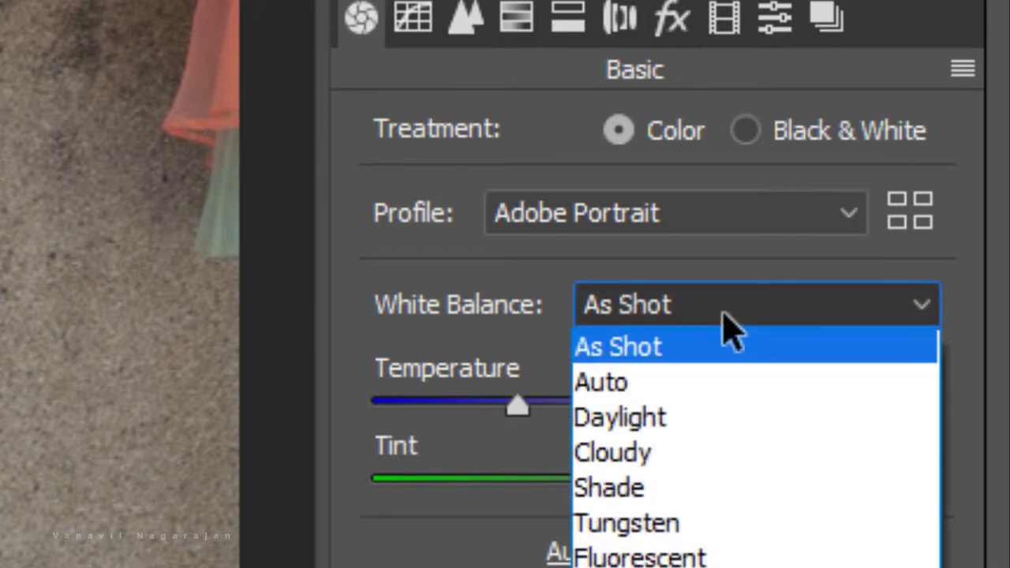
left_click(699, 384)
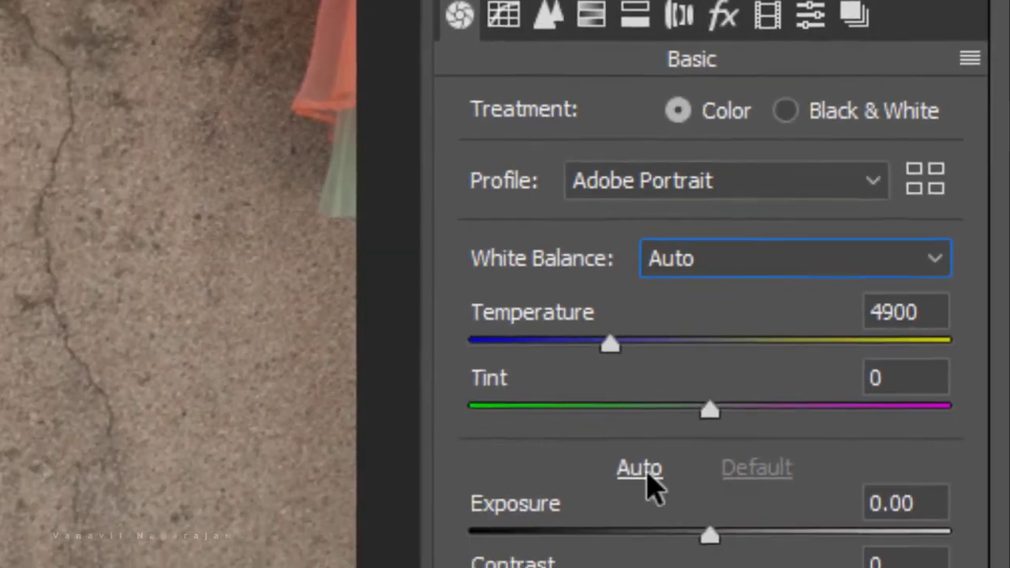
left_click(580, 554)
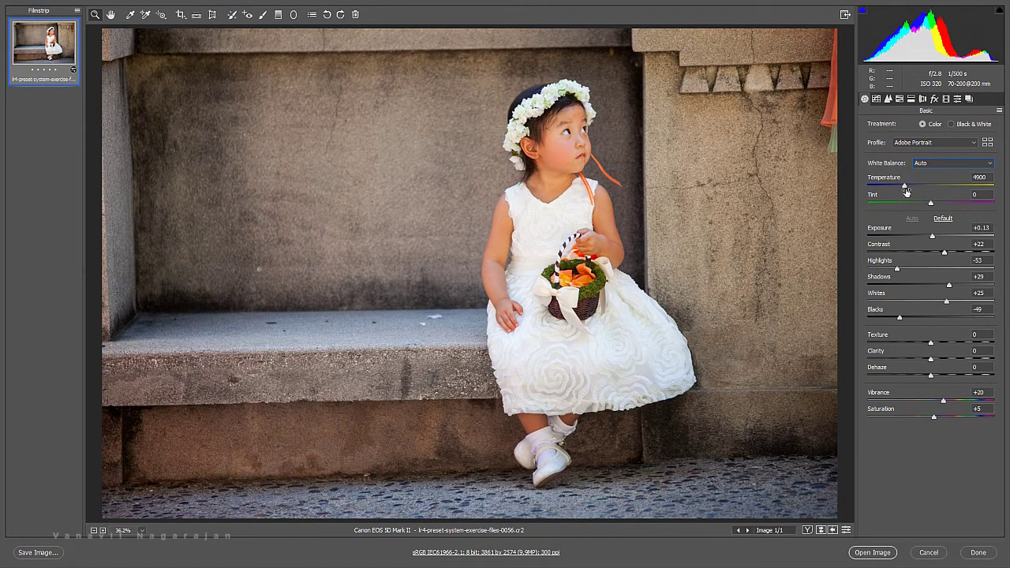
Lower Temperature to 4550, Tint to -6 and Vibrance to +8.
left_click_drag(904, 185, 901, 188)
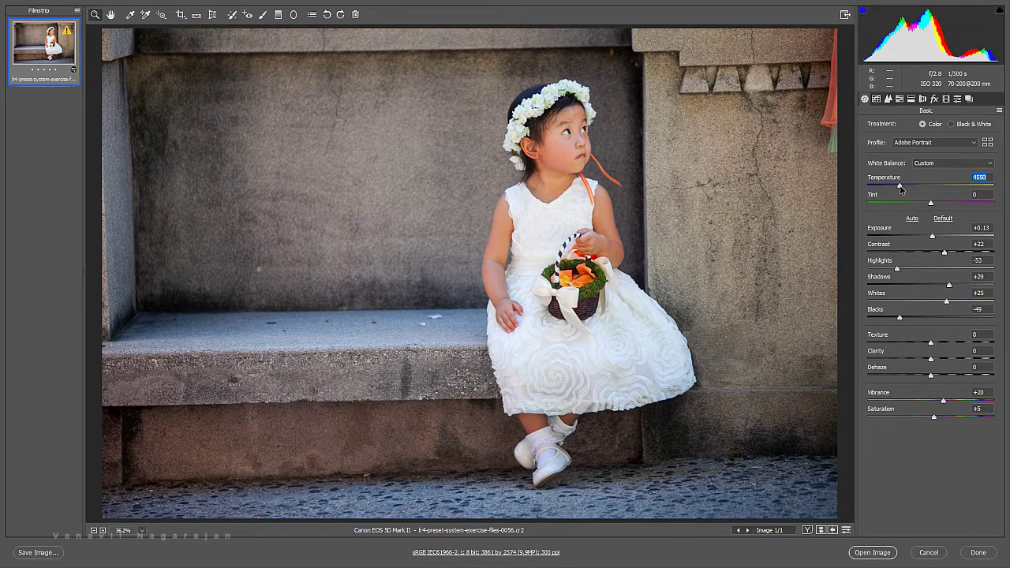
left_click_drag(929, 203, 927, 203)
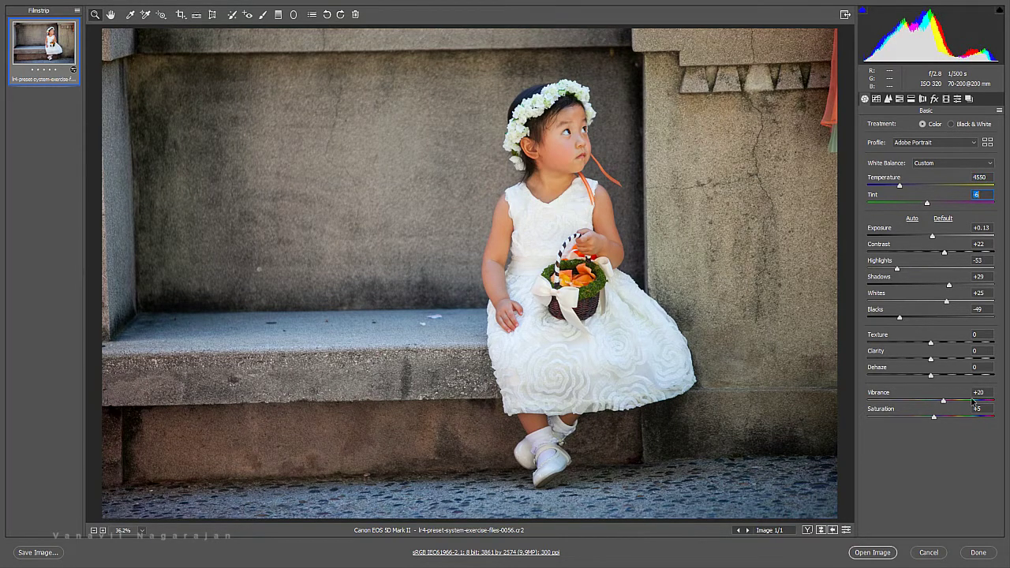
left_click_drag(944, 403, 937, 403)
Pull Highlights to -100 and Whites to -3 while zoomed, then fit the photo in view.
left_click_drag(498, 339, 684, 386)
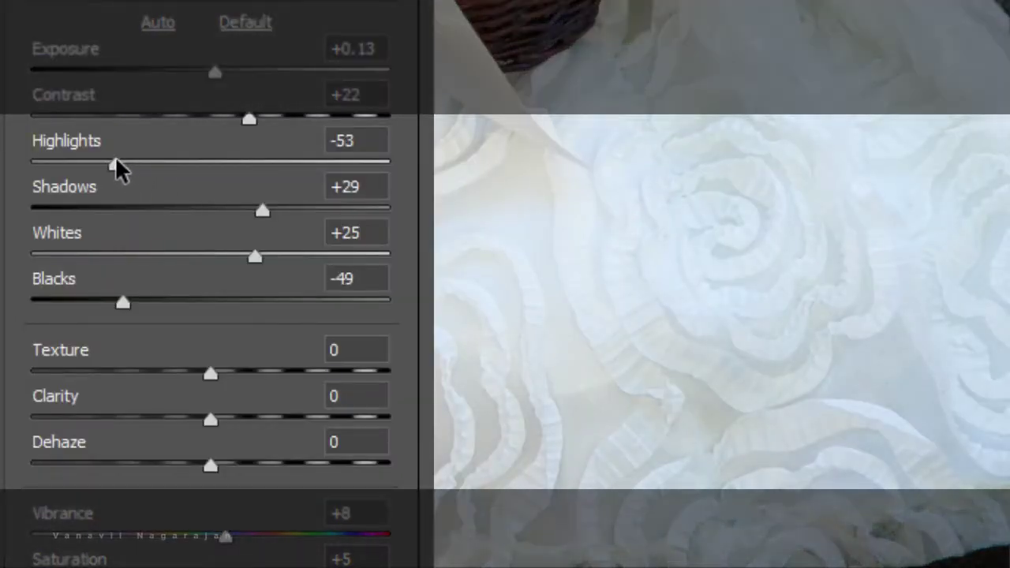
left_click_drag(115, 167, 1, 169)
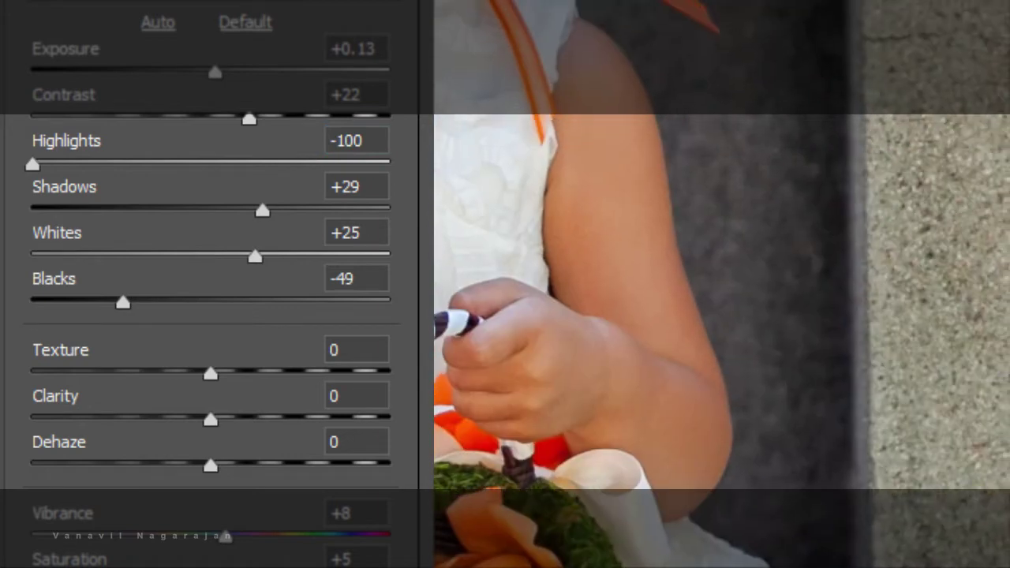
left_click_drag(255, 257, 203, 261)
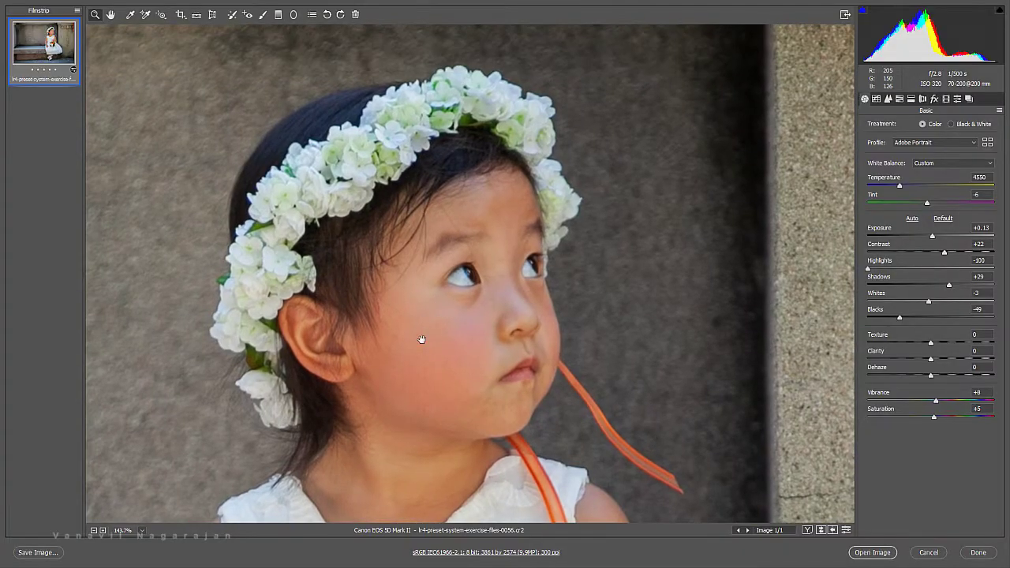
left_click_drag(418, 338, 434, 196)
right_click(452, 98)
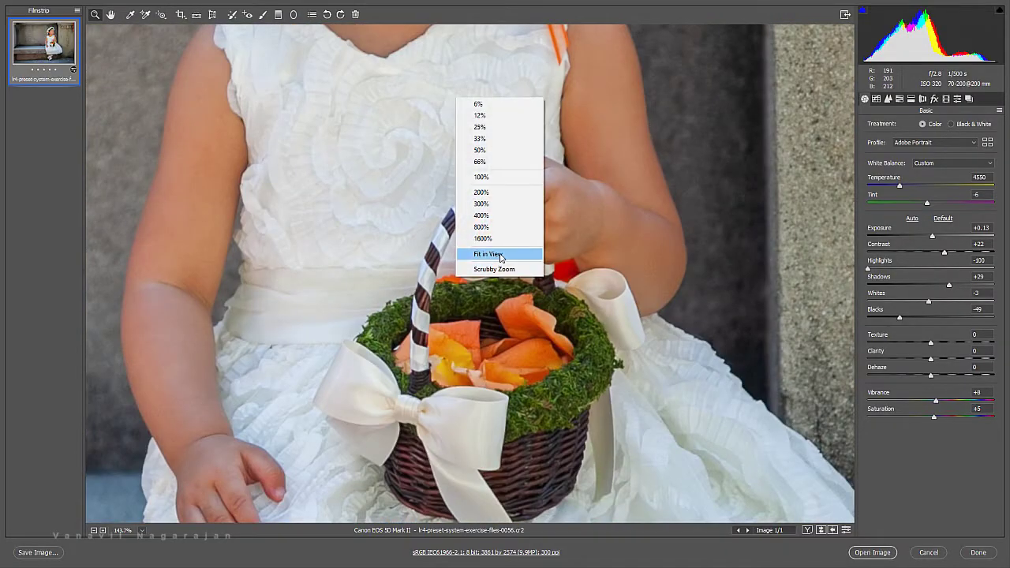
left_click(502, 260)
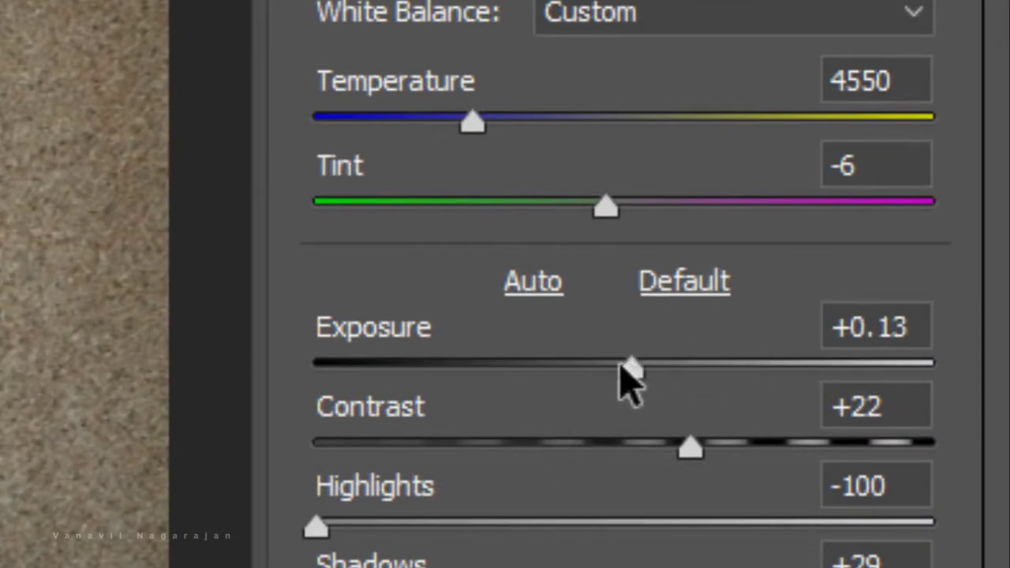
Drop the global Exposure to -2.5 so the whole photo goes very dark.
mouse_move(631, 371)
left_mouse_down()
mouse_move(906, 244)
mouse_move(902, 237)
left_mouse_up()
type("-")
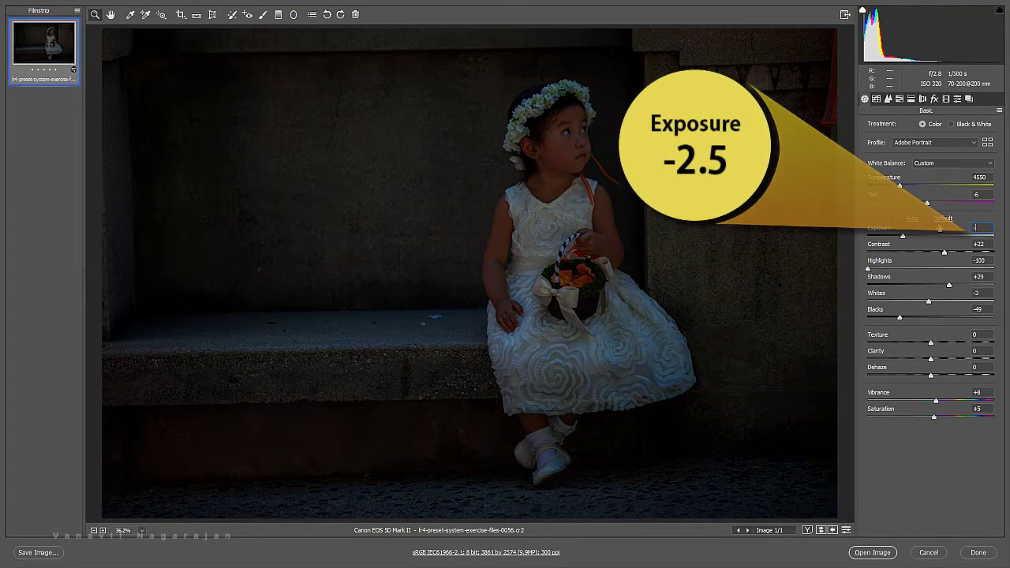
type("2.5")
key("Return")
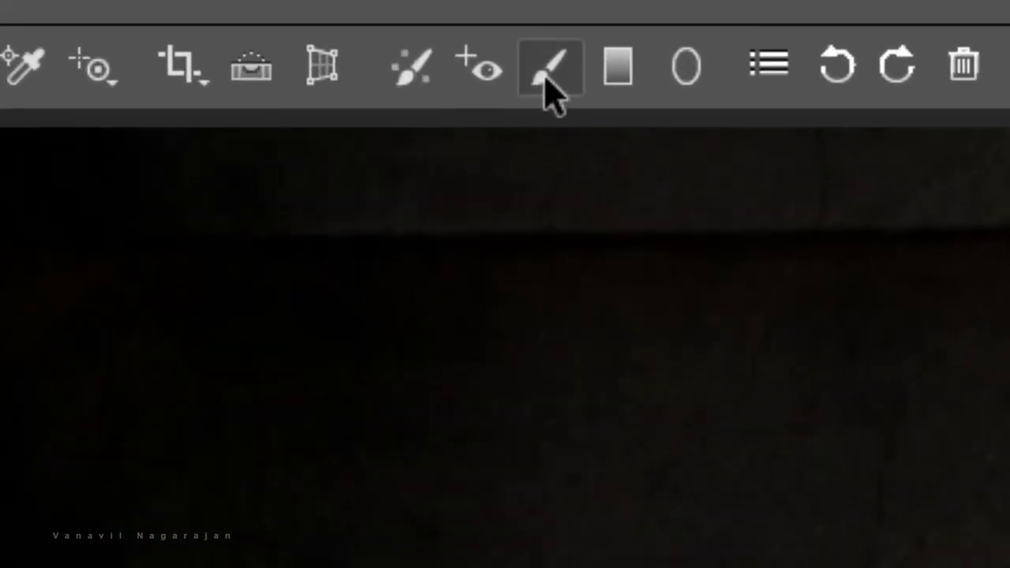
Set up the Adjustment Brush with Exposure +2.5, Feather 10 and Flow 100.
left_click(546, 79)
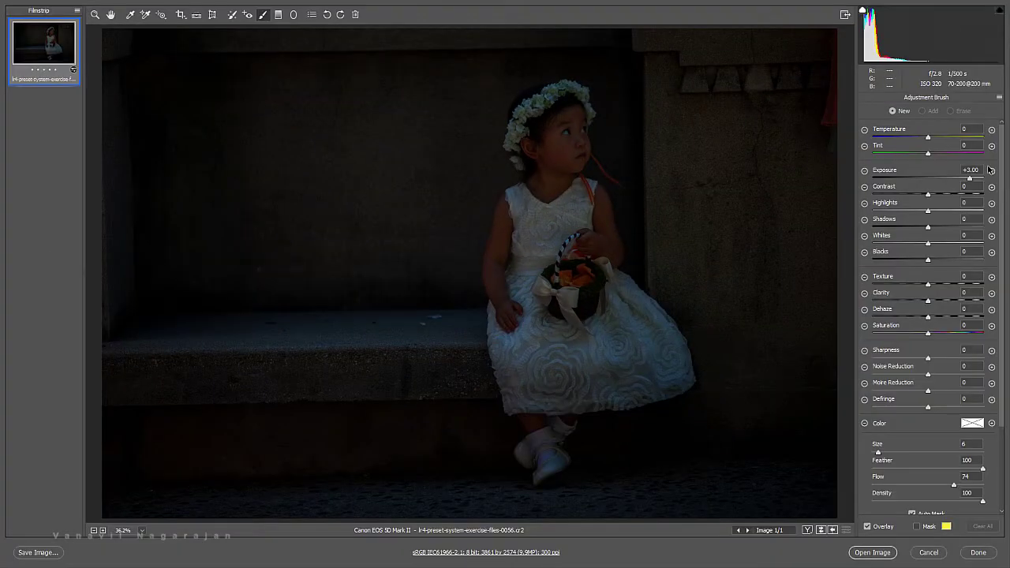
left_click(981, 170)
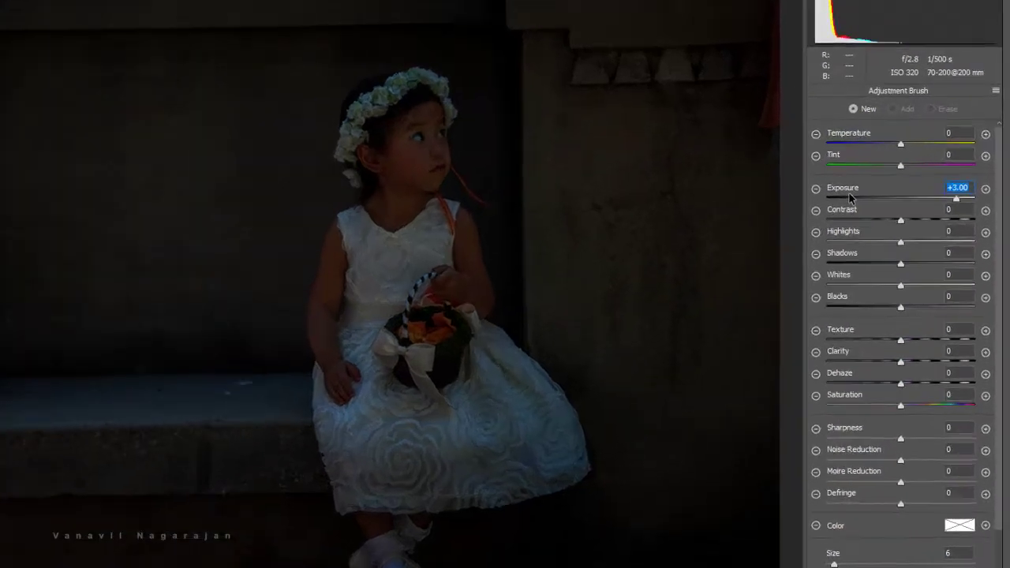
type("2.")
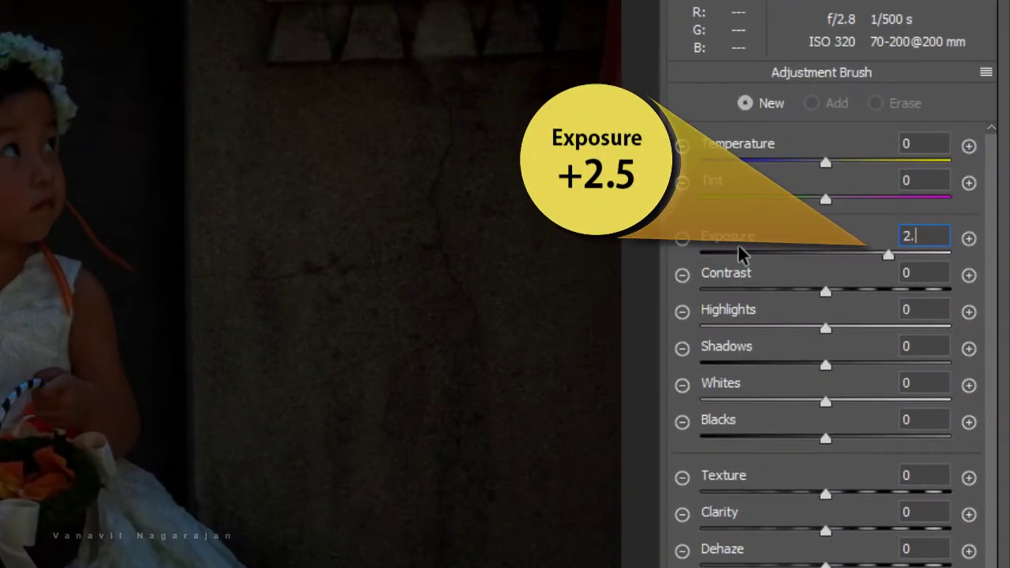
type("5")
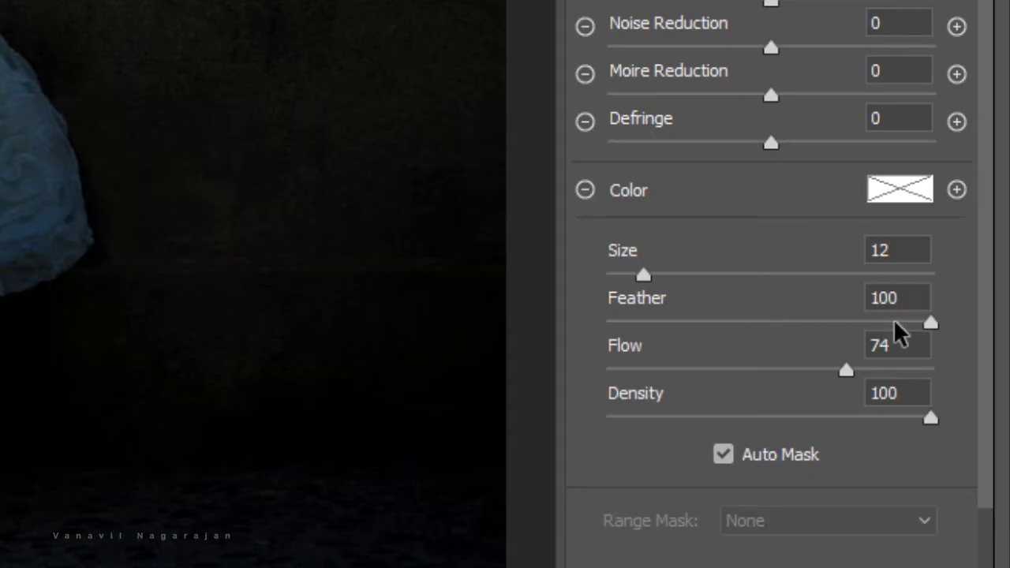
mouse_move(897, 333)
left_mouse_down()
mouse_move(882, 320)
mouse_move(675, 323)
left_mouse_up()
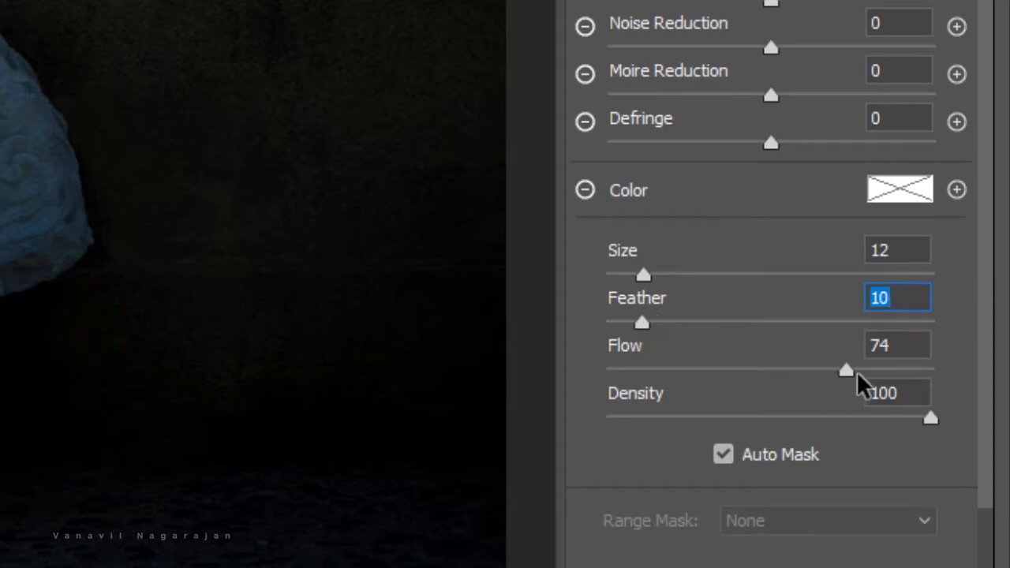
mouse_move(852, 371)
left_mouse_down()
mouse_move(955, 372)
mouse_move(964, 392)
left_mouse_up()
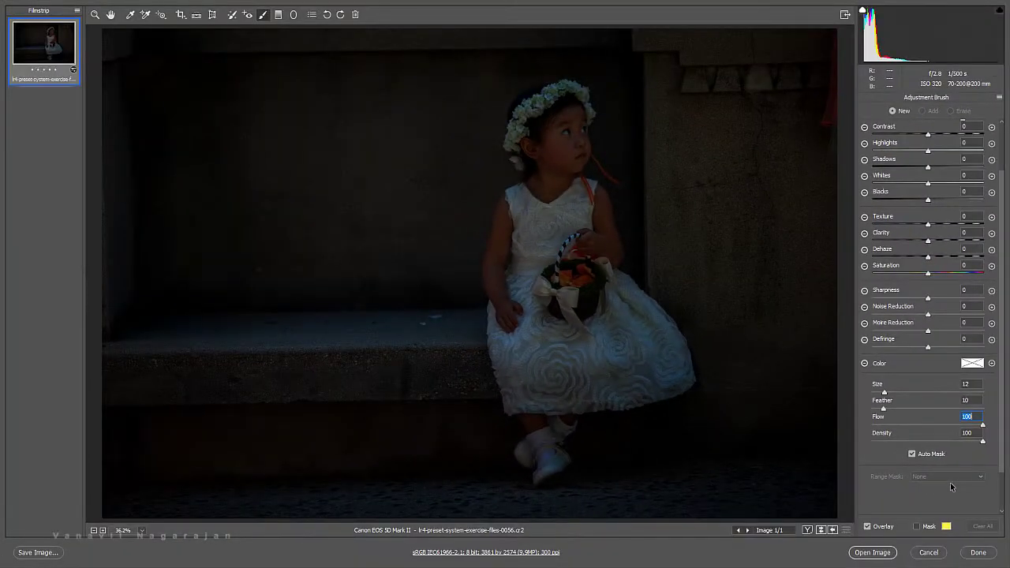
Paint the +2.5 exposure brush over the girl's chest, neck, face and dress.
key("bracketleft")
key("bracketleft")
key("bracketleft")
left_click(554, 197)
mouse_move(554, 197)
left_mouse_down()
mouse_move(565, 142)
mouse_move(545, 211)
mouse_move(507, 267)
mouse_move(514, 303)
mouse_move(509, 316)
mouse_move(504, 292)
mouse_move(502, 339)
mouse_move(505, 316)
mouse_move(537, 390)
mouse_move(673, 374)
mouse_move(667, 316)
mouse_move(624, 292)
mouse_move(585, 197)
mouse_move(545, 332)
mouse_move(545, 367)
mouse_move(584, 268)
mouse_move(604, 304)
mouse_move(561, 229)
mouse_move(552, 99)
mouse_move(525, 118)
mouse_move(517, 162)
mouse_move(544, 103)
mouse_move(580, 83)
left_mouse_up()
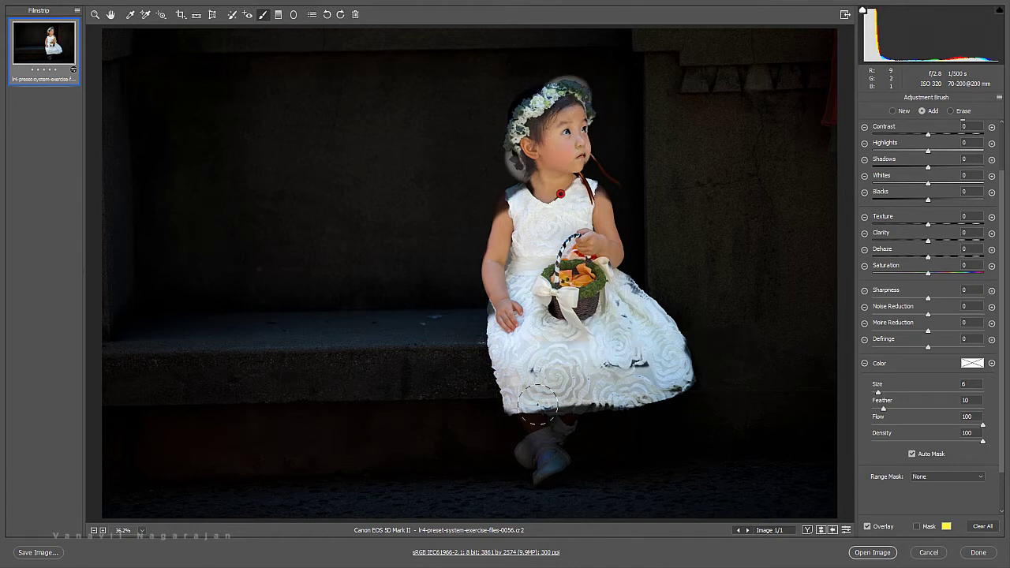
key("bracketright")
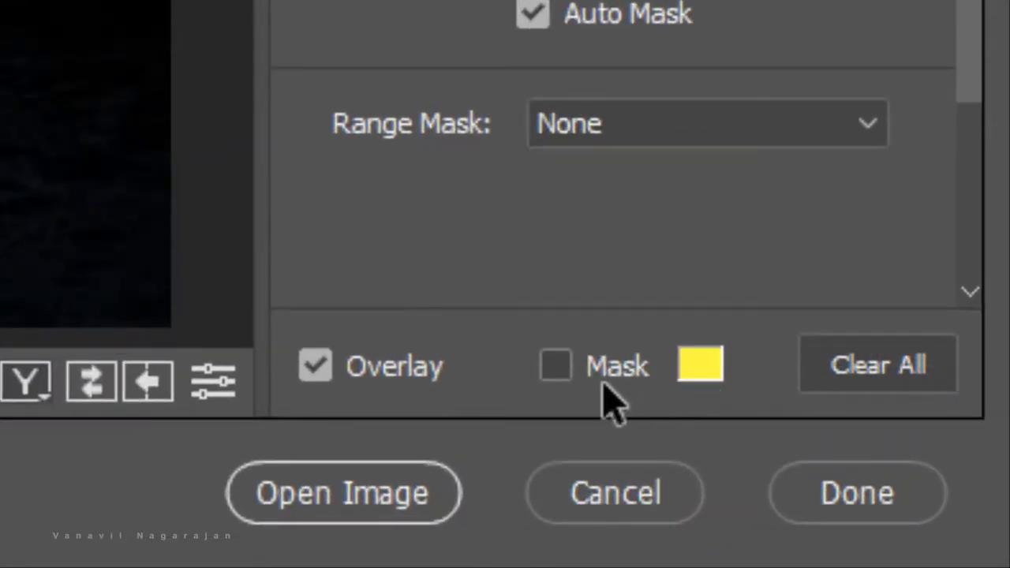
Show the brush mask overlay and change its colour to yellow in the Color Picker.
left_click(606, 370)
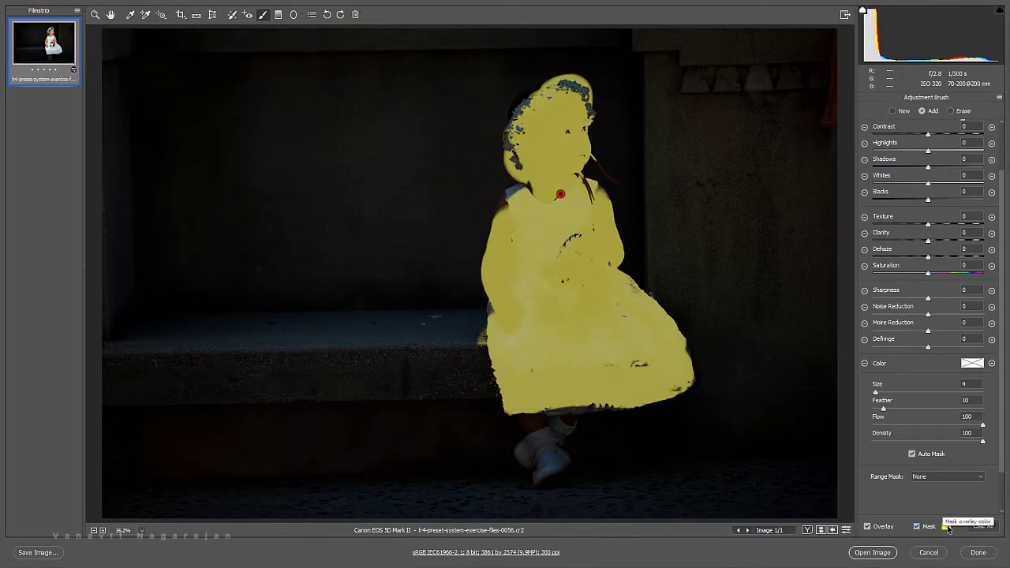
left_click(947, 527)
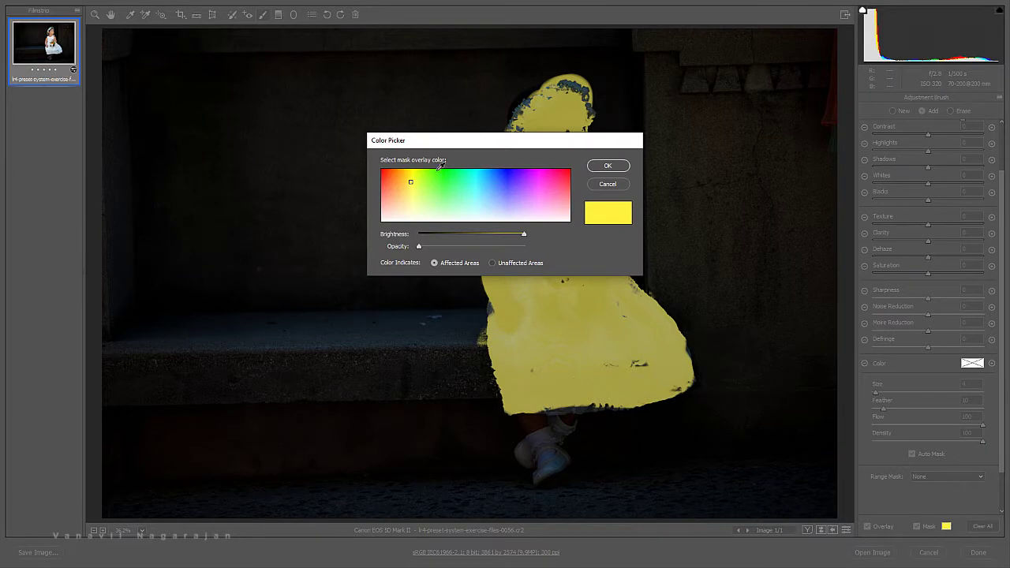
left_click_drag(440, 176, 487, 182)
left_click_drag(493, 142, 251, 63)
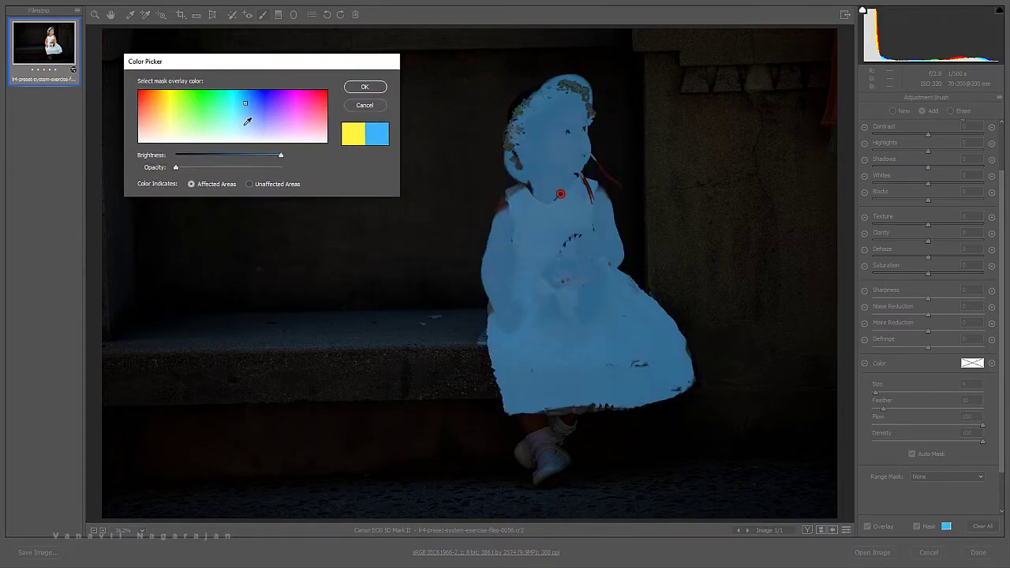
left_click(173, 101)
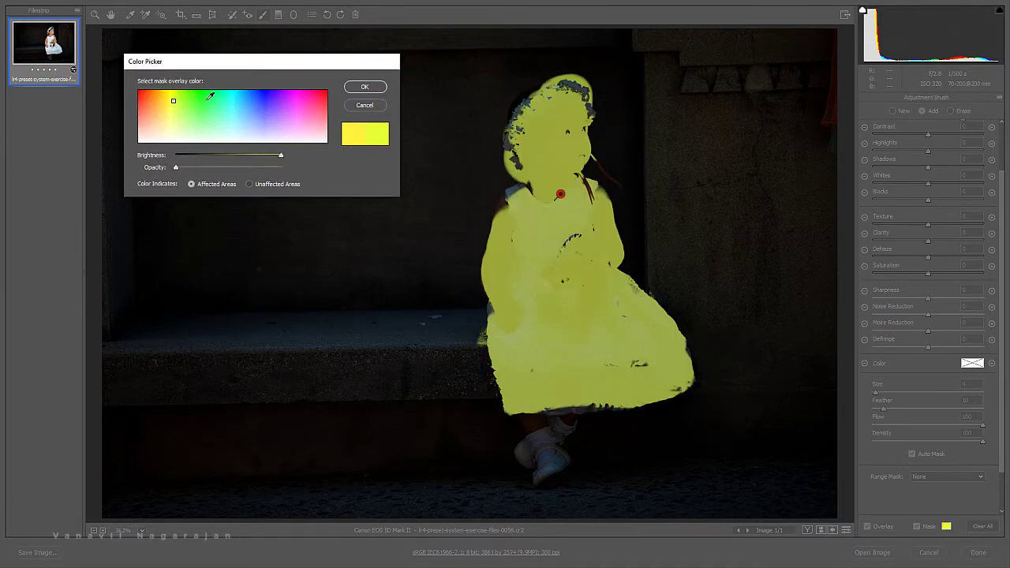
left_click(276, 104)
left_click(200, 102)
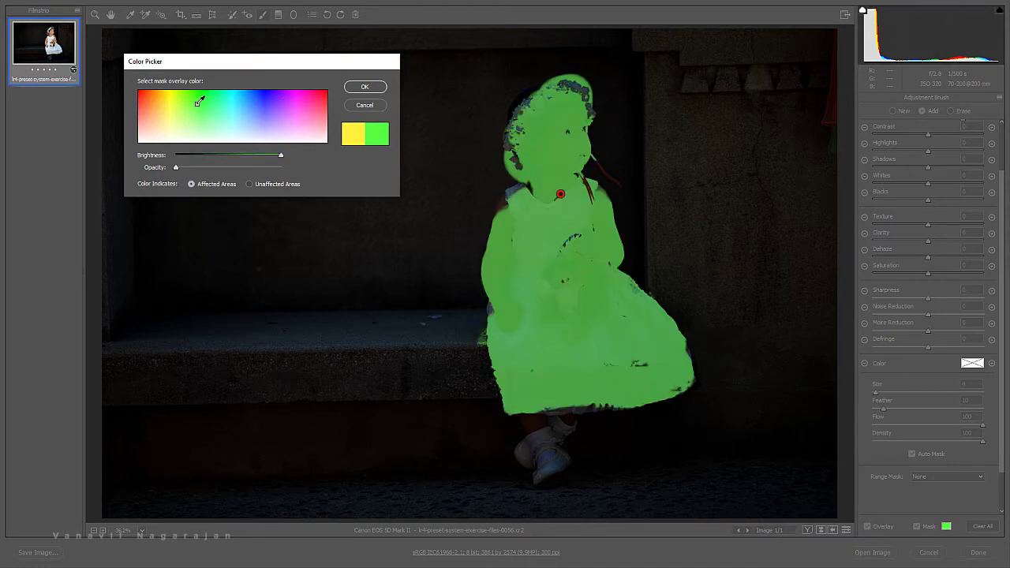
left_click(175, 104)
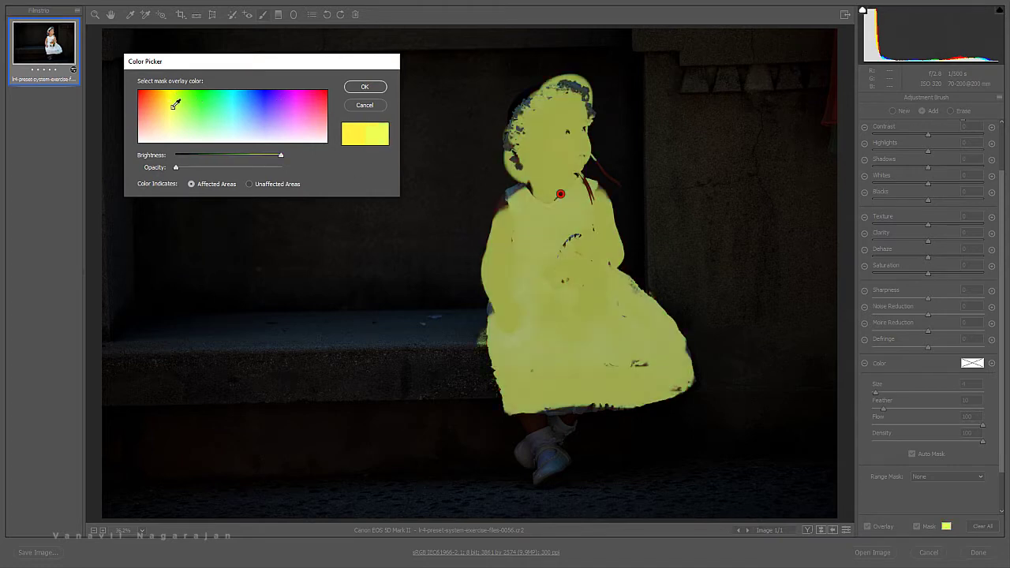
left_click(168, 112)
left_click(365, 87)
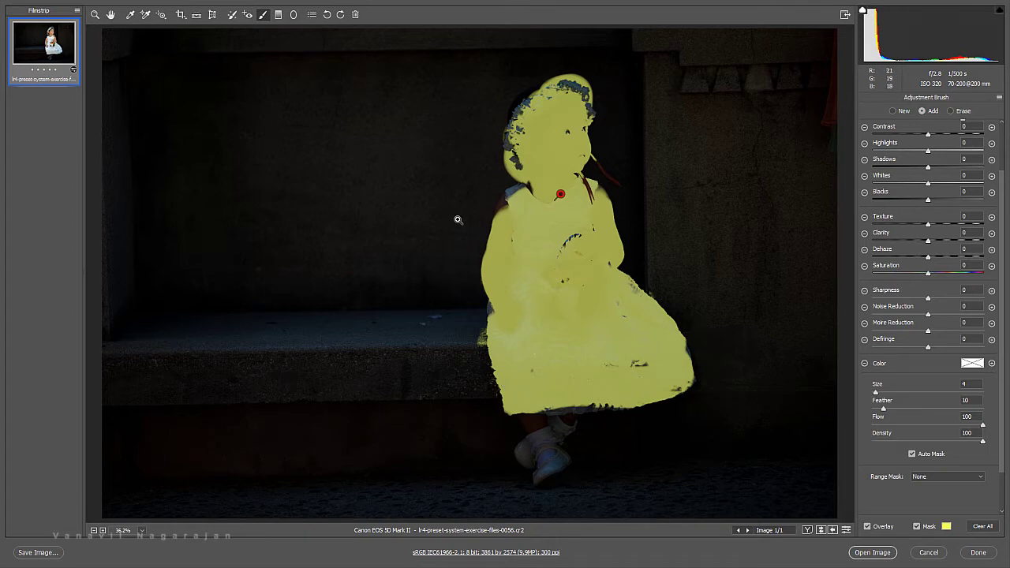
At 200% zoom, paint the brush mask along the shoulder edge and the gap below the neck.
key("ctrl+plus")
left_click(501, 236)
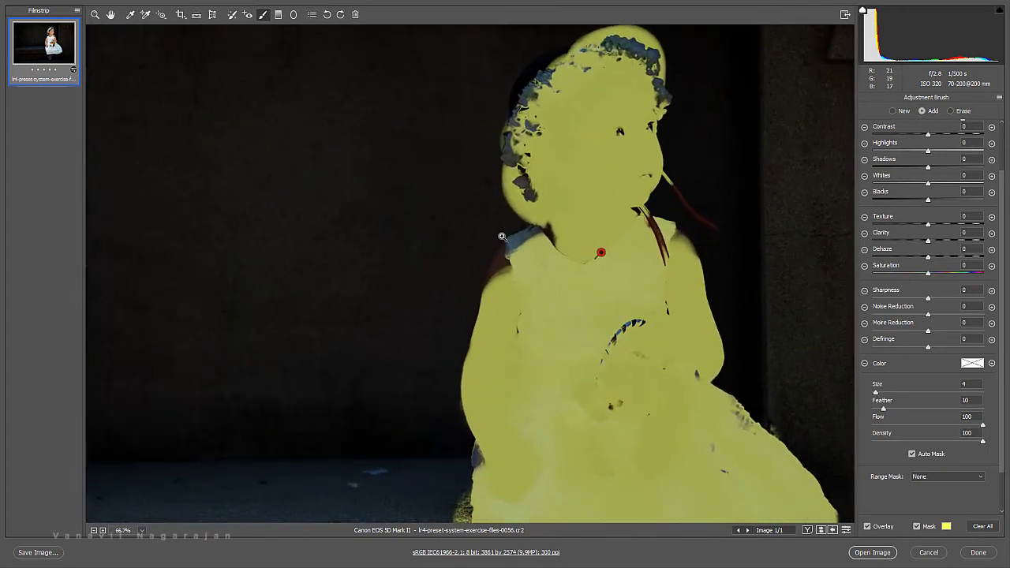
left_click(501, 235)
left_click_drag(480, 261, 378, 298)
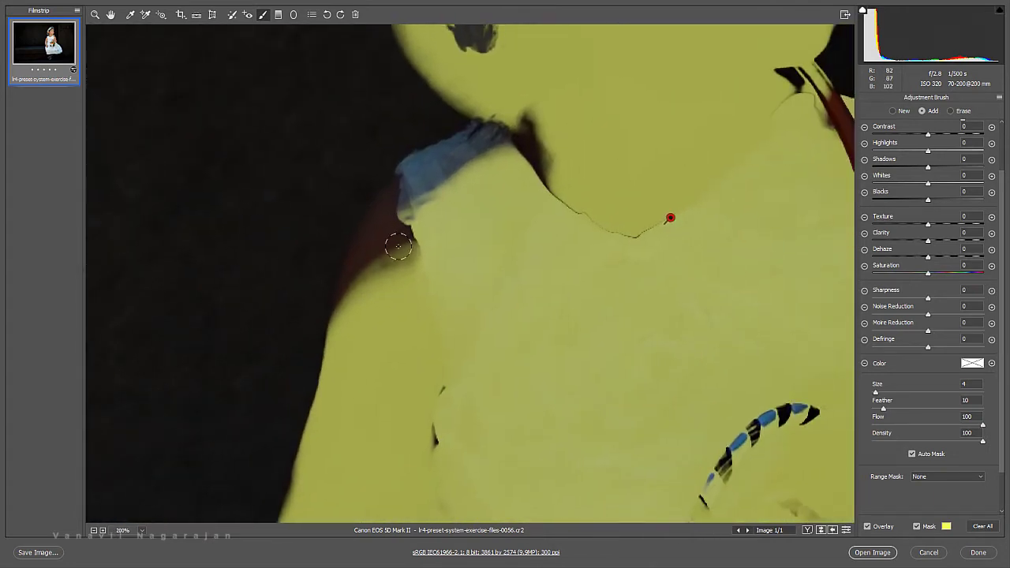
left_click_drag(411, 186, 387, 212)
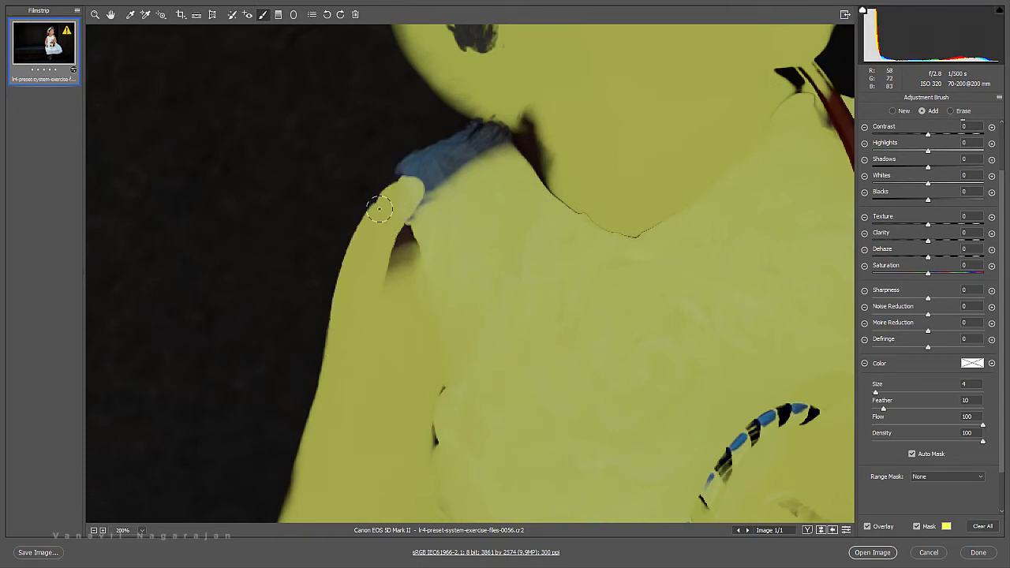
mouse_move(398, 228)
left_mouse_down()
mouse_move(407, 243)
mouse_move(444, 154)
mouse_move(481, 138)
mouse_move(428, 204)
left_mouse_up()
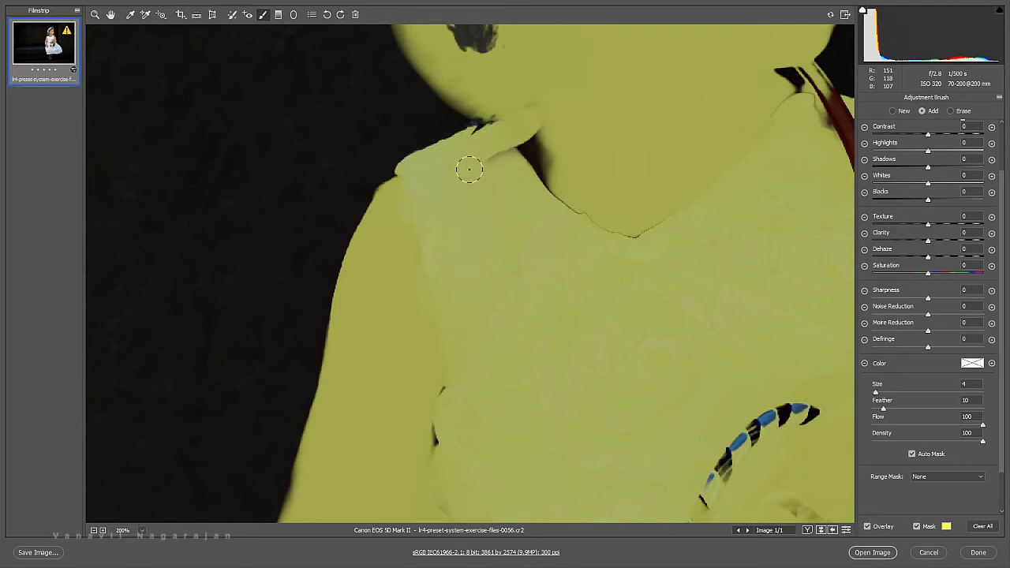
mouse_move(511, 128)
left_mouse_down()
mouse_move(510, 101)
mouse_move(469, 384)
left_mouse_up()
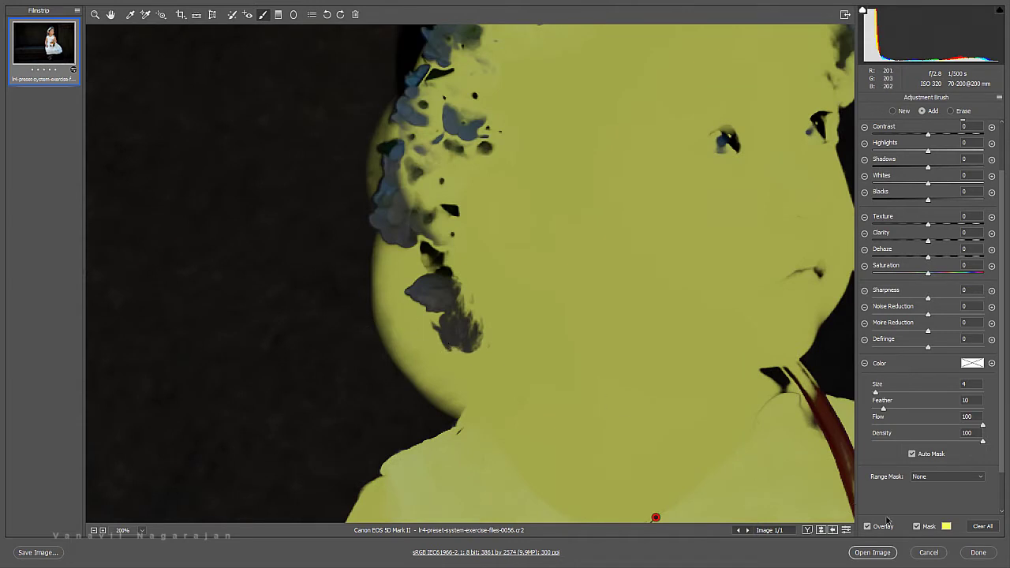
Hide the mask overlay, erase the glow beside the hair and brighten the shadowed shoulder.
left_click(926, 528)
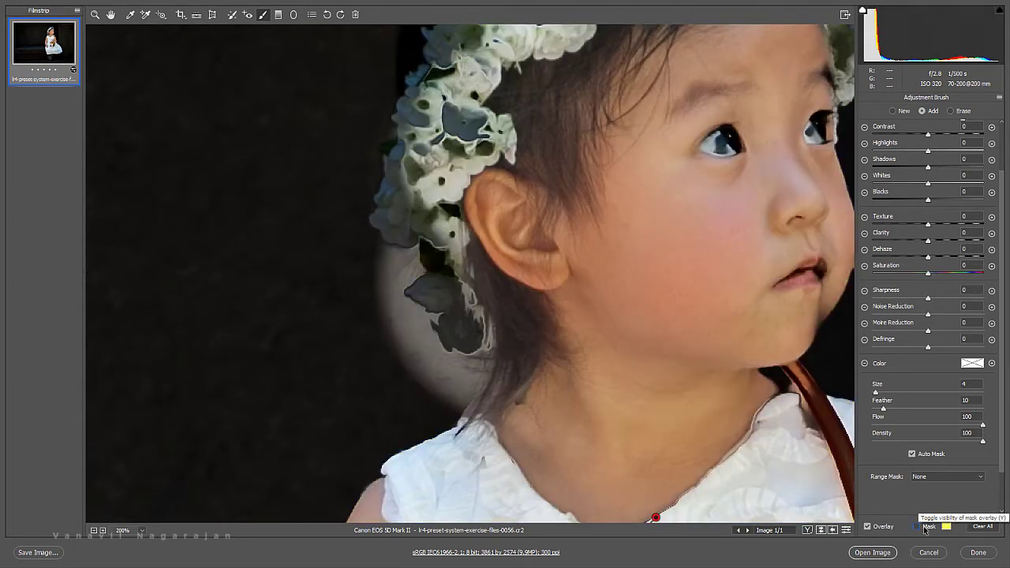
left_click(926, 528)
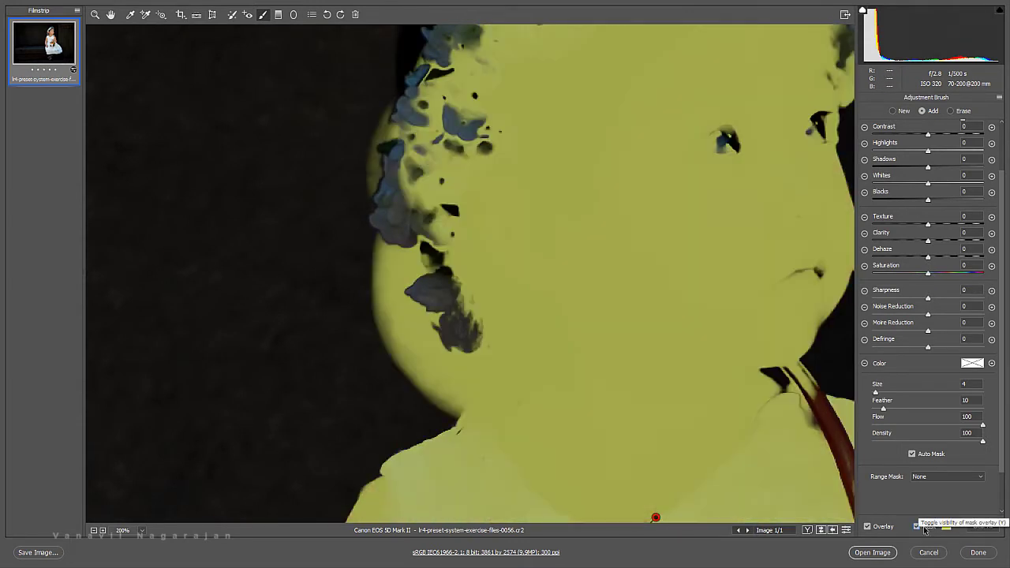
left_click(926, 528)
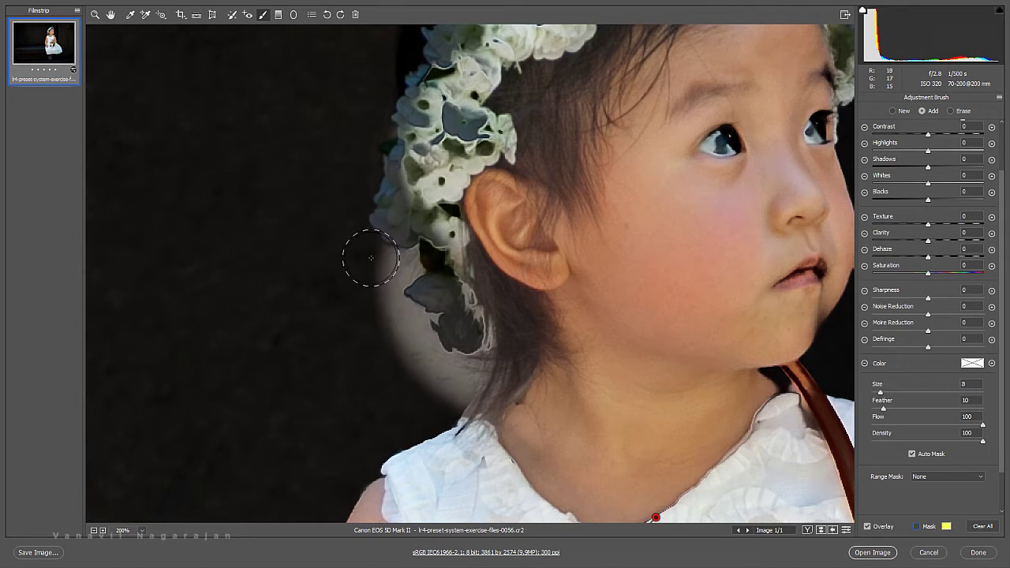
key("alt")
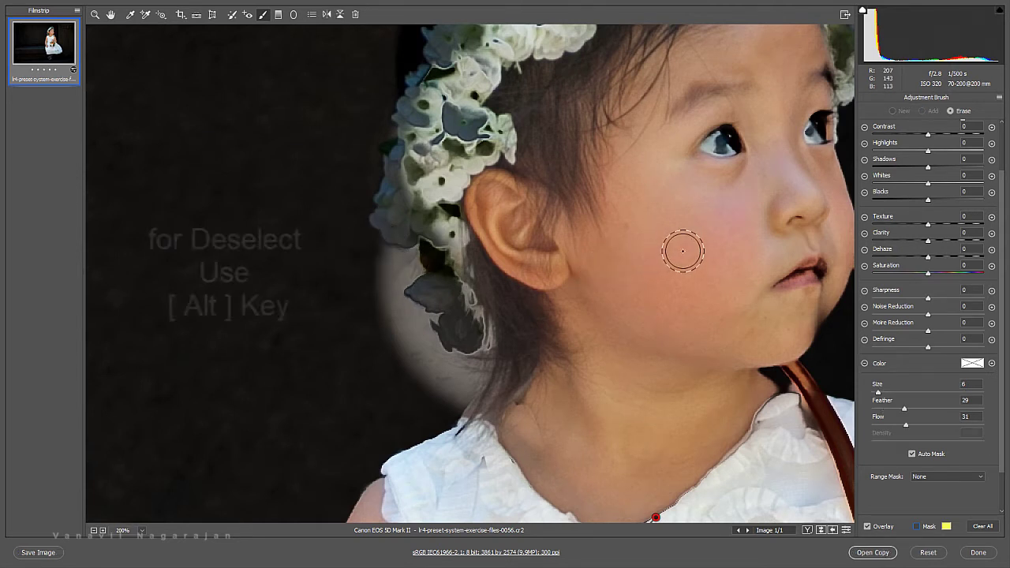
mouse_move(378, 250)
left_mouse_down()
mouse_move(419, 326)
mouse_move(464, 368)
mouse_move(400, 402)
mouse_move(505, 293)
mouse_move(375, 257)
left_mouse_up()
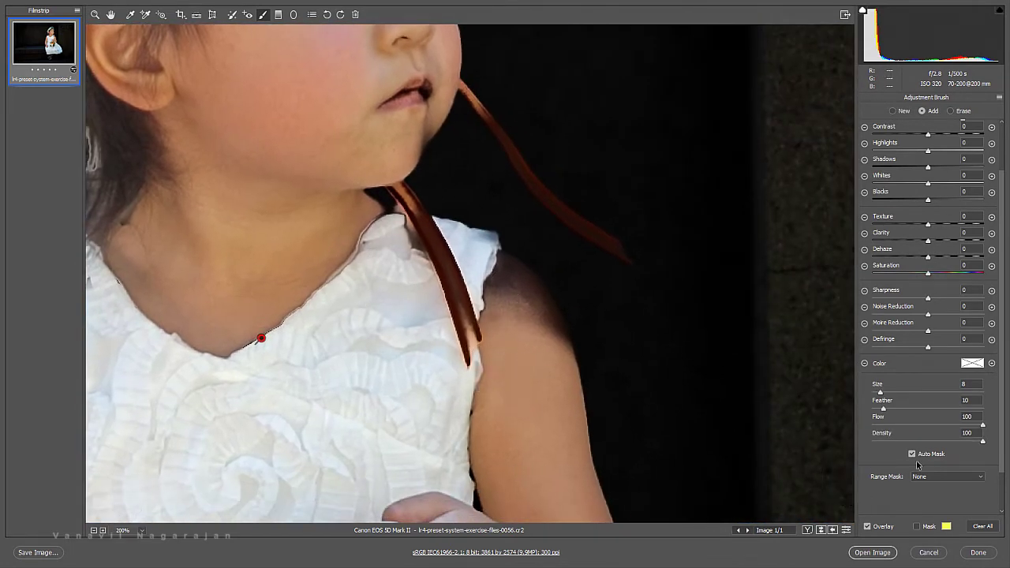
mouse_move(507, 327)
left_mouse_down()
mouse_move(497, 282)
mouse_move(514, 293)
mouse_move(546, 363)
mouse_move(424, 281)
left_mouse_up()
scroll(426, 269, "down", 3)
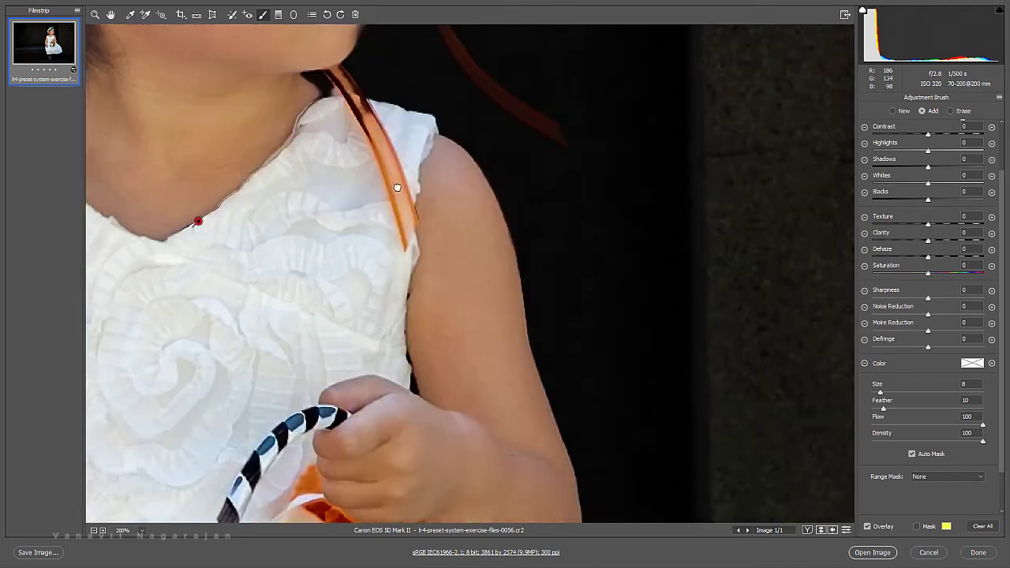
scroll(437, 240, "down", 5)
scroll(473, 276, "down", 3)
scroll(442, 285, "down", 5)
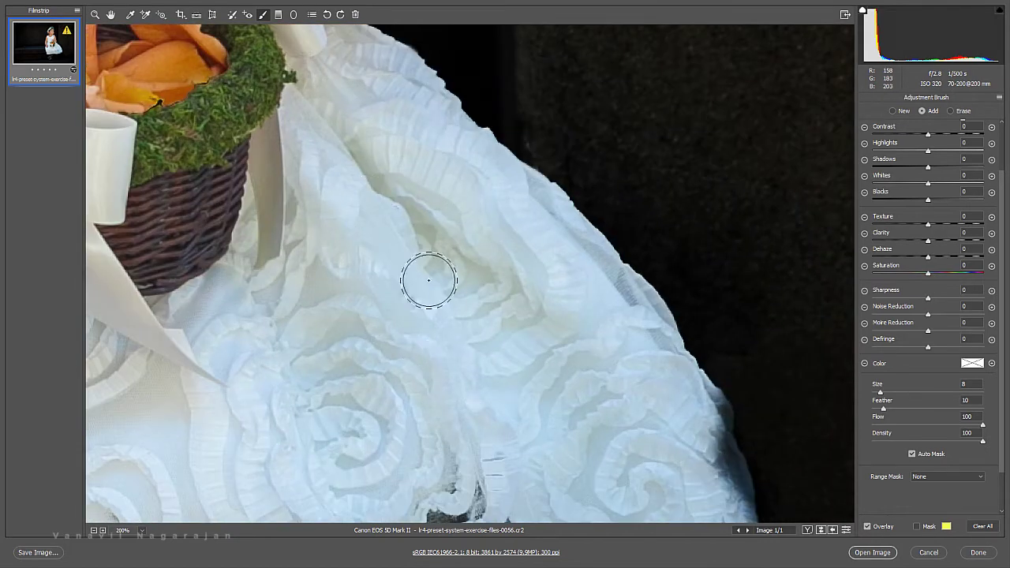
scroll(411, 292, "down", 5)
scroll(623, 276, "down", 5)
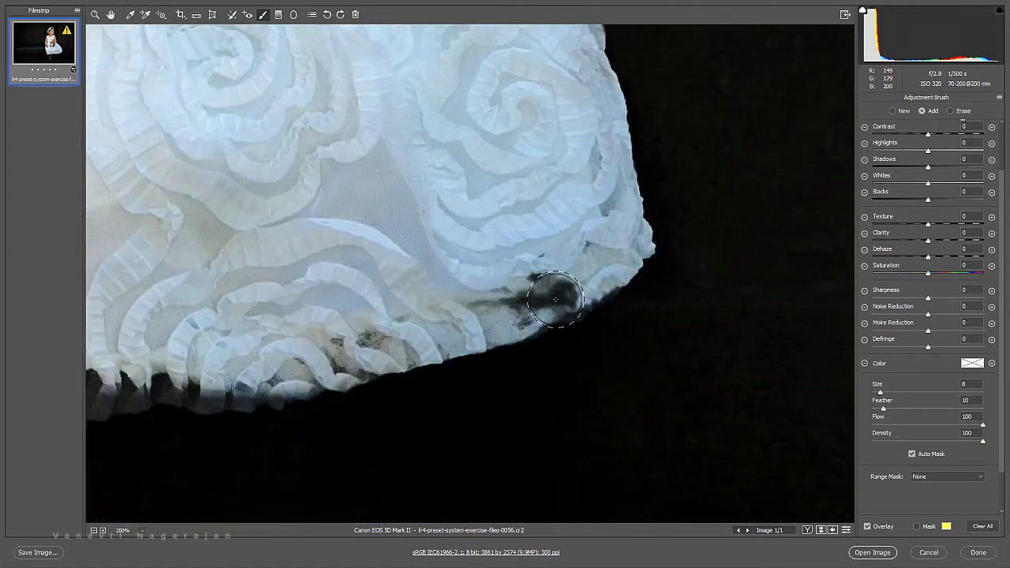
scroll(426, 276, "down", 5)
scroll(638, 261, "down", 5)
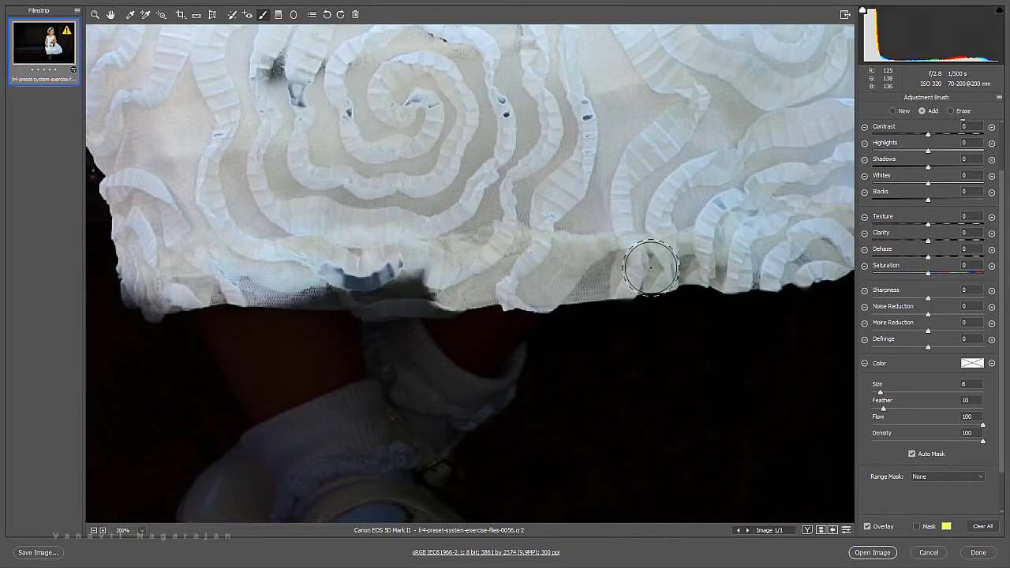
scroll(263, 247, "up", 5)
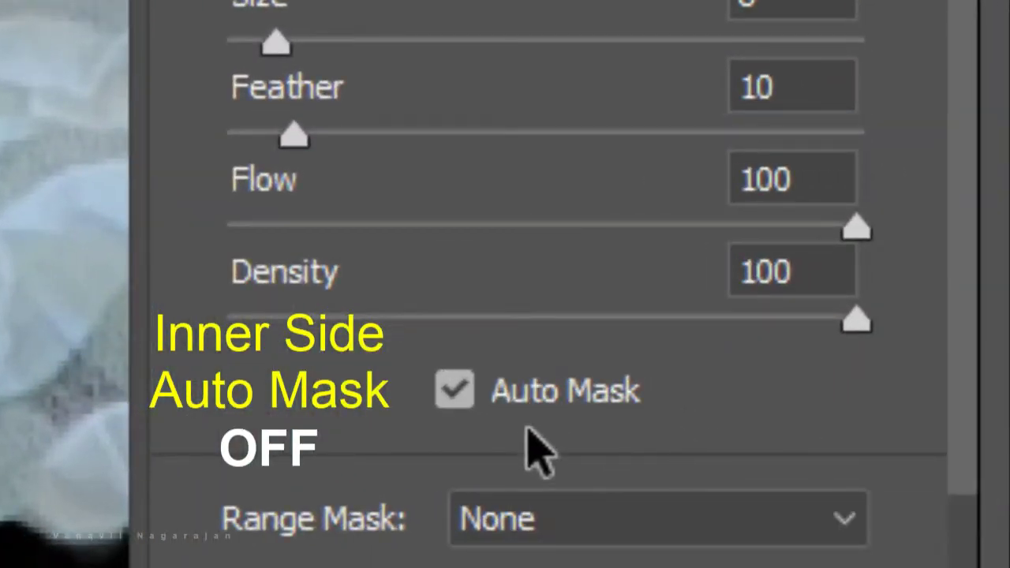
Turn off Auto Mask and bring the flower crown into view.
left_click(522, 398)
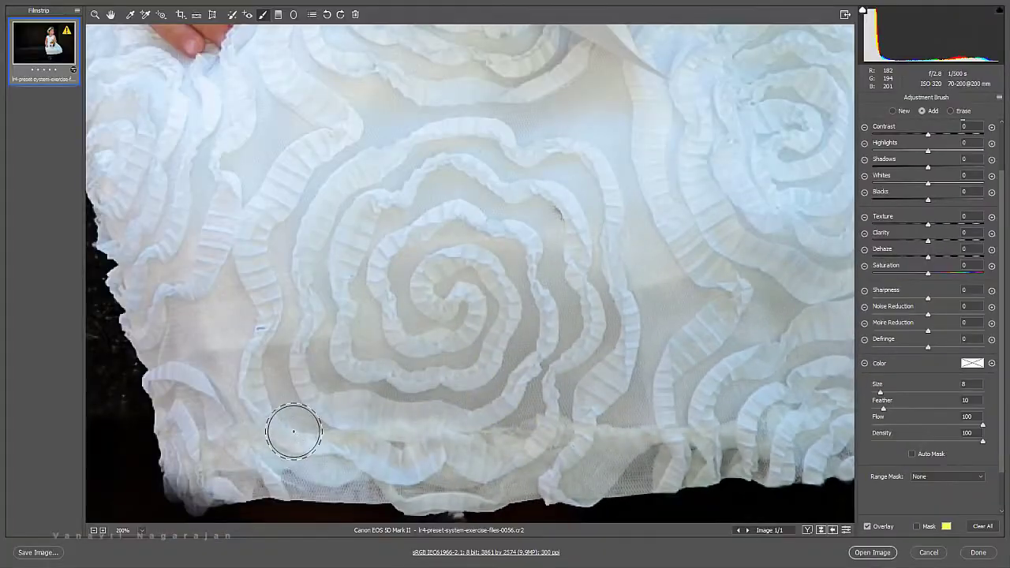
scroll(383, 232, "up", 5)
scroll(383, 232, "up", 5)
scroll(406, 327, "up", 5)
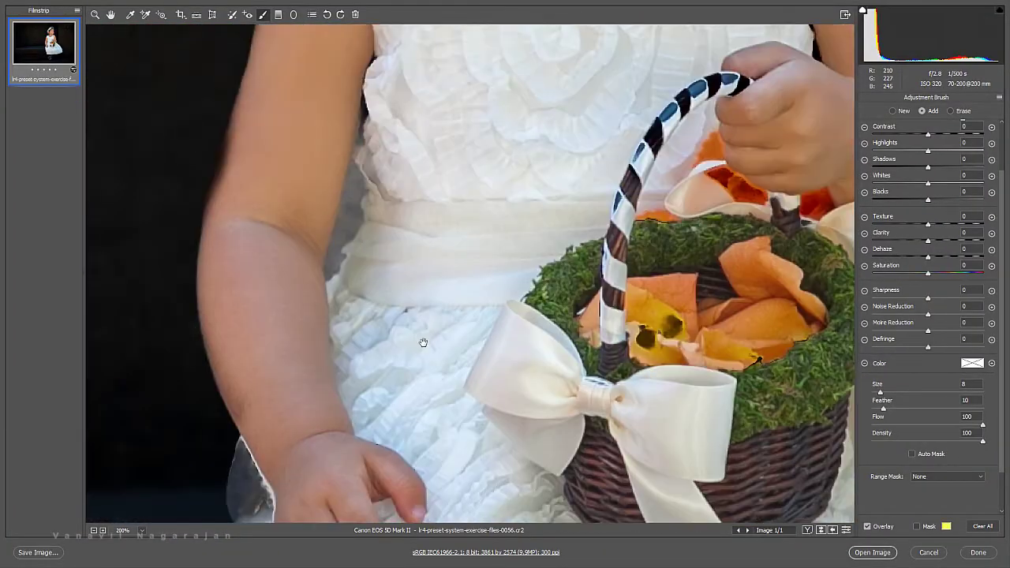
scroll(424, 342, "up", 5)
scroll(637, 288, "up", 5)
scroll(289, 248, "up", 5)
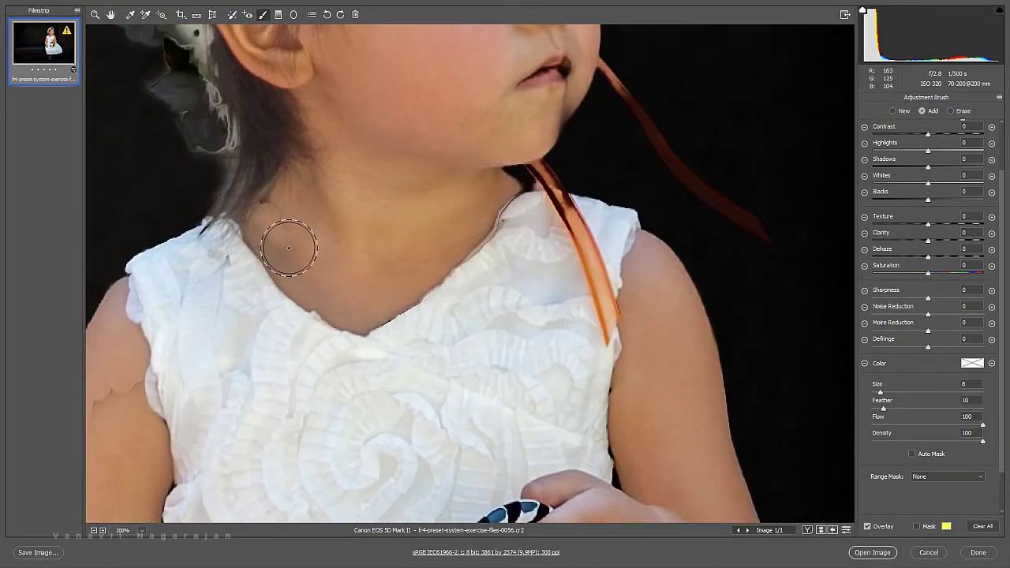
scroll(442, 229, "up", 5)
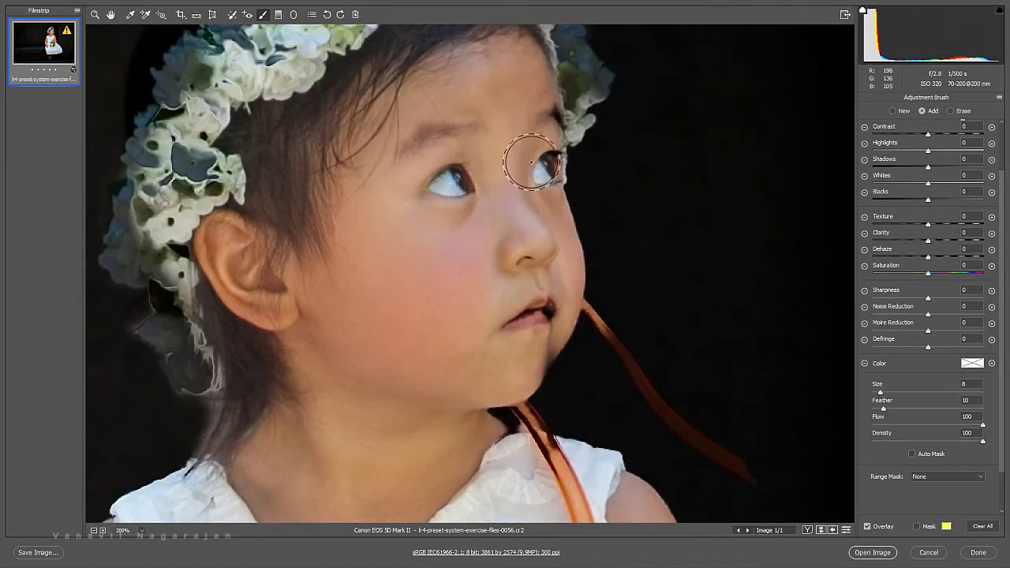
scroll(308, 340, "up", 5)
Brush brightening over the crown's right, top and upper-left flowers.
mouse_move(442, 150)
left_mouse_down()
mouse_move(560, 292)
mouse_move(554, 372)
left_mouse_up()
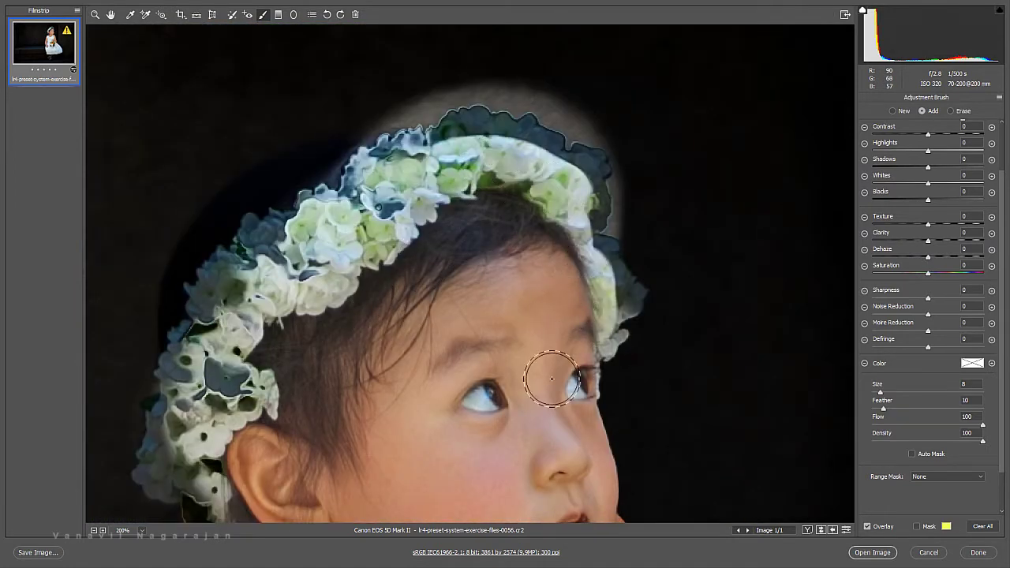
left_click_drag(486, 145, 548, 266)
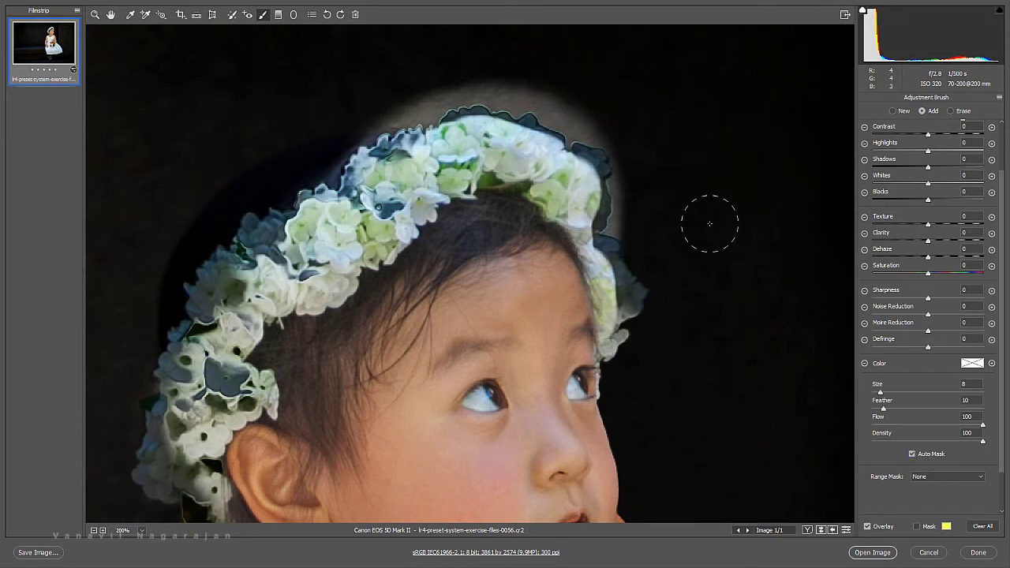
mouse_move(581, 107)
left_mouse_down()
mouse_move(466, 135)
mouse_move(454, 98)
mouse_move(525, 130)
mouse_move(588, 178)
mouse_move(617, 305)
mouse_move(607, 327)
mouse_move(628, 293)
left_mouse_up()
mouse_move(491, 211)
left_mouse_down()
mouse_move(407, 153)
mouse_move(356, 175)
mouse_move(365, 243)
mouse_move(359, 209)
left_mouse_up()
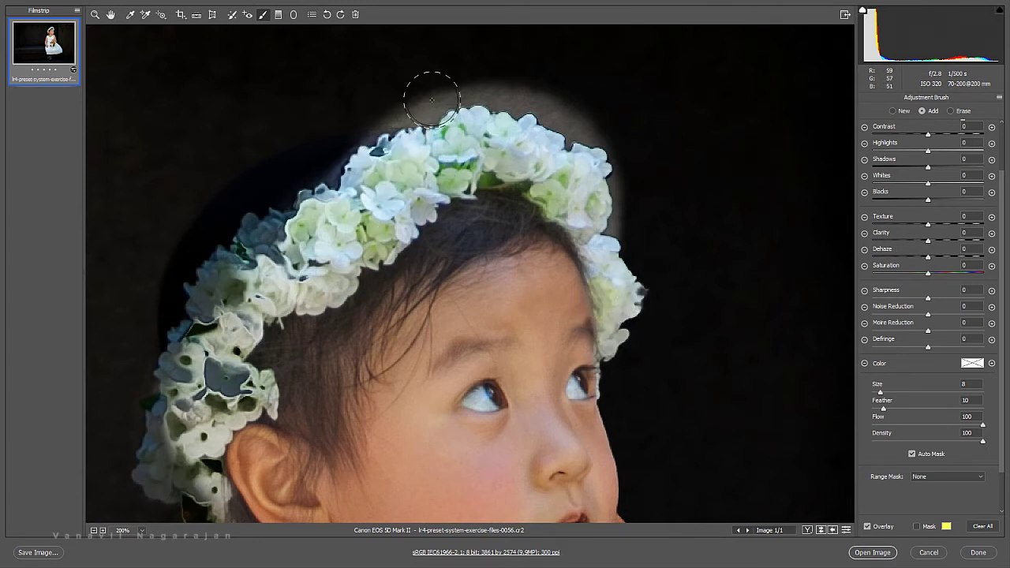
Erase the brushed glow in the background above the crown's upper-left edge.
key("alt")
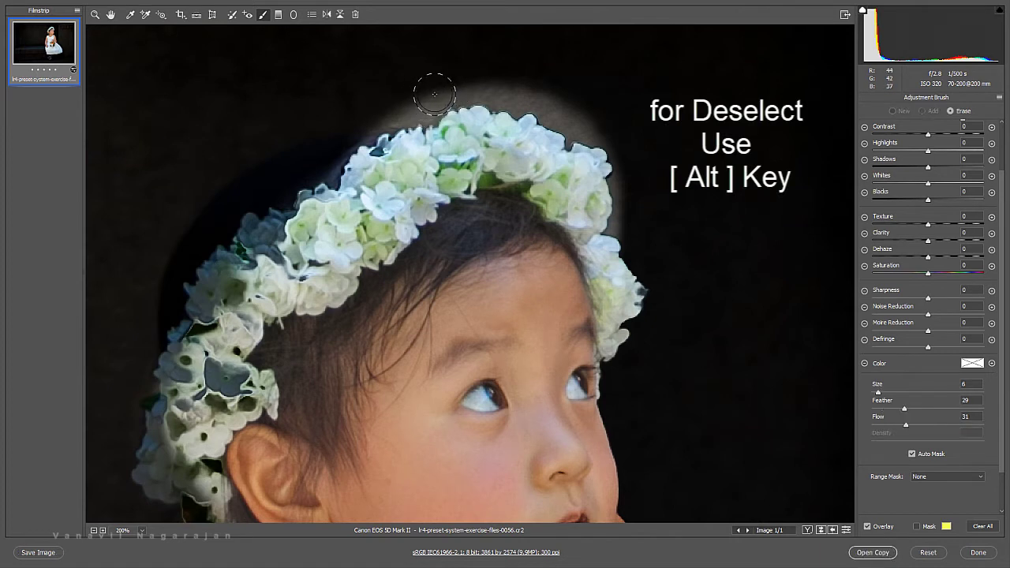
mouse_move(441, 86)
left_mouse_down()
mouse_move(421, 98)
mouse_move(516, 97)
mouse_move(616, 135)
mouse_move(621, 202)
left_mouse_up()
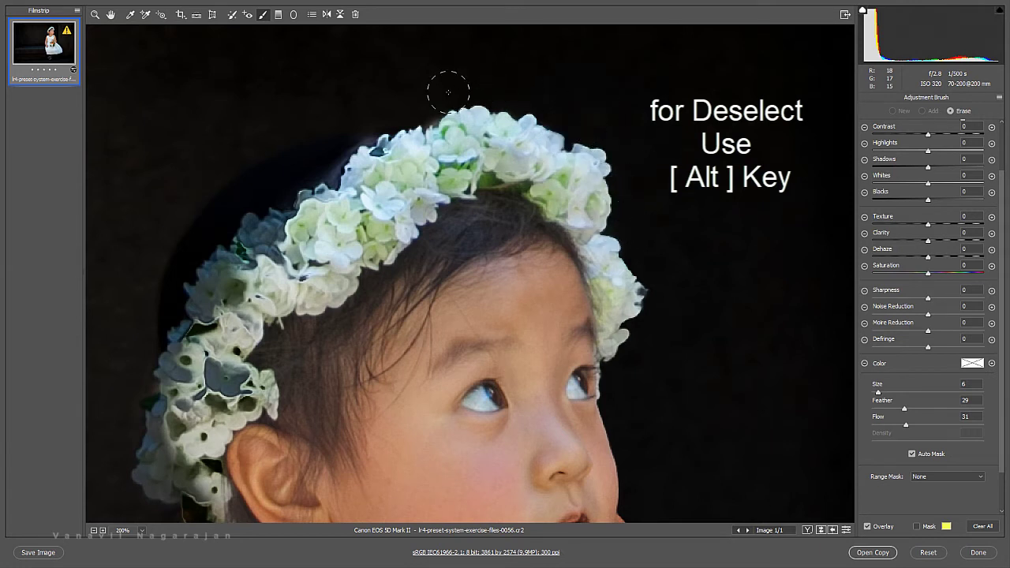
mouse_move(366, 203)
left_mouse_down()
mouse_move(418, 136)
mouse_move(356, 95)
mouse_move(260, 198)
mouse_move(364, 101)
left_mouse_up()
left_click_drag(258, 237, 285, 167)
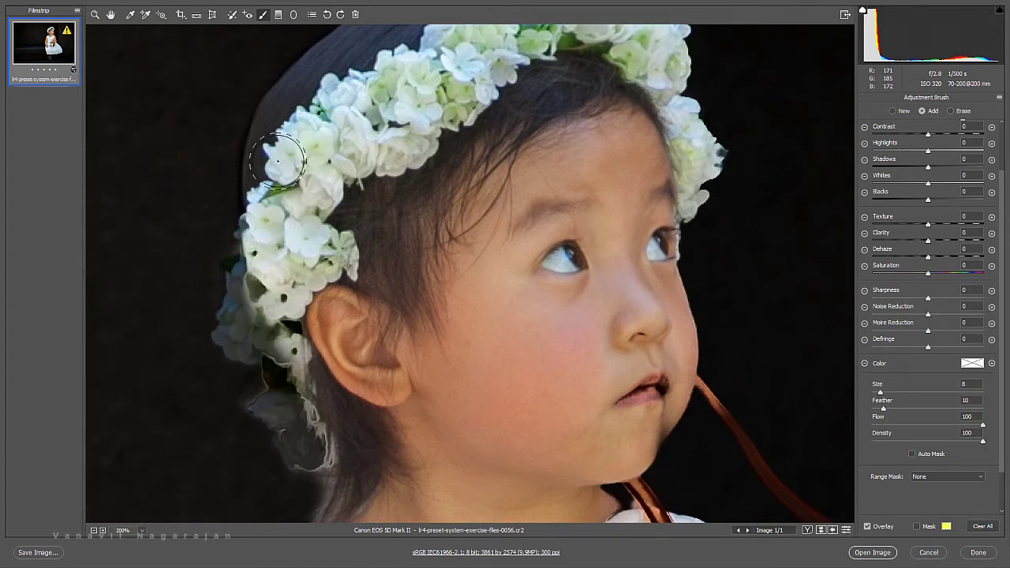
Touch up the mask along the flower crown's left edge with Auto Mask back on.
left_click_drag(399, 163, 261, 292)
left_click(931, 454)
left_click_drag(395, 316, 419, 251)
mouse_move(300, 261)
left_mouse_down()
mouse_move(332, 394)
mouse_move(352, 337)
mouse_move(347, 271)
mouse_move(190, 113)
left_mouse_up()
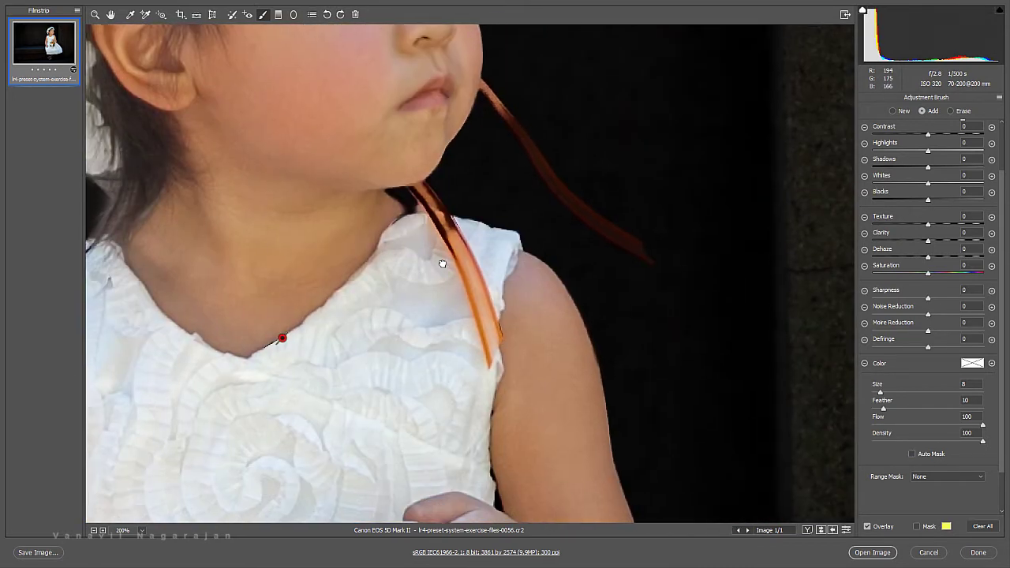
Brighten the orange strap below the chin and up the shoulder.
left_click_drag(540, 363, 439, 260)
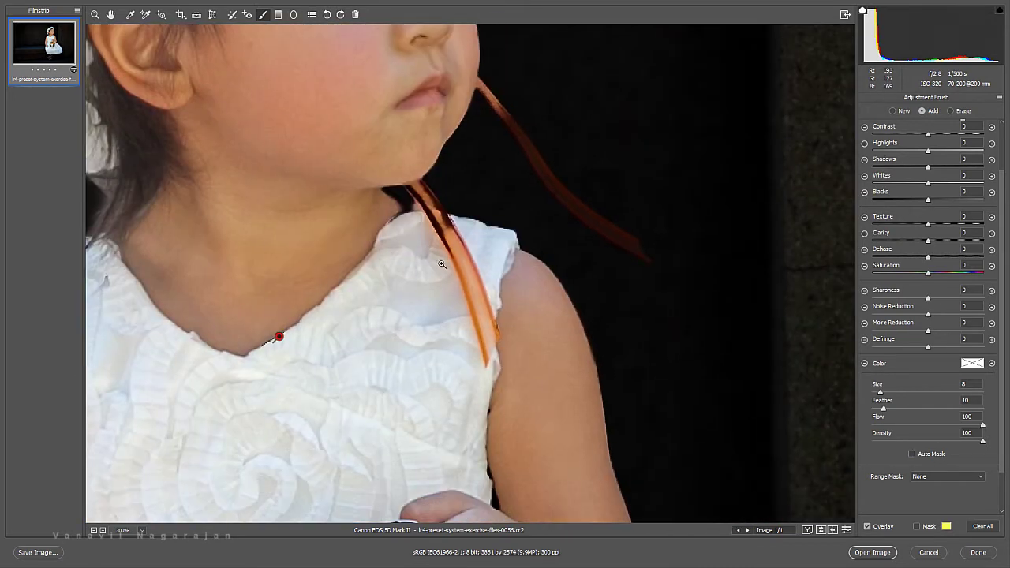
left_click(442, 265)
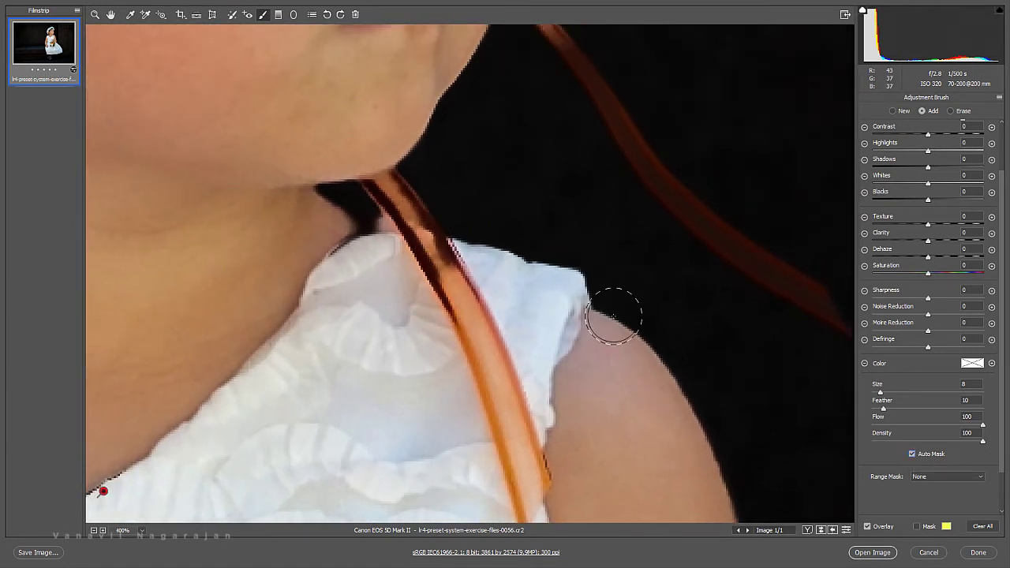
left_click_drag(370, 174, 472, 358)
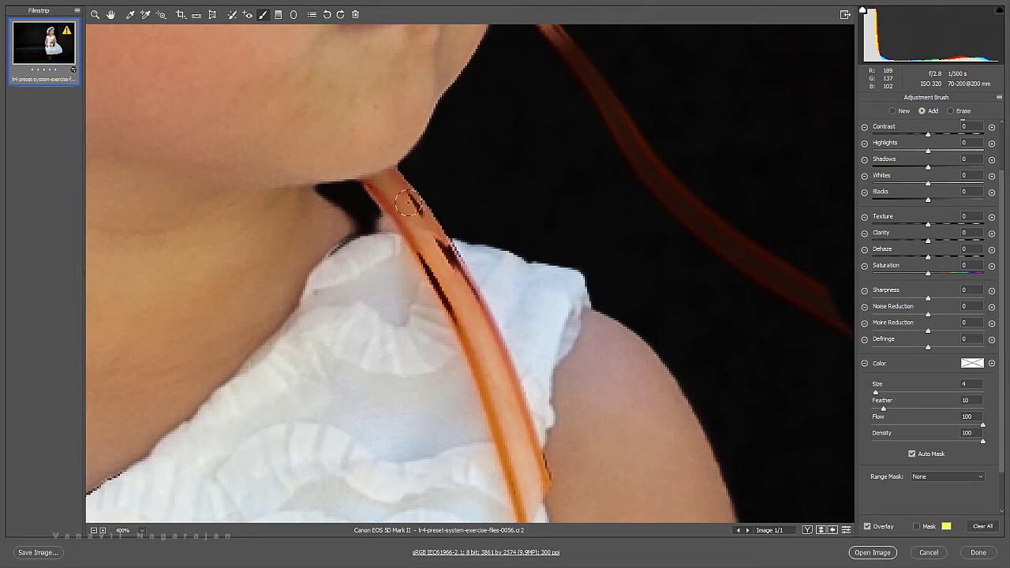
mouse_move(679, 175)
left_mouse_down()
mouse_move(458, 294)
mouse_move(615, 434)
left_mouse_up()
key("ctrl+minus")
key("ctrl+minus")
left_click_drag(379, 205, 462, 366)
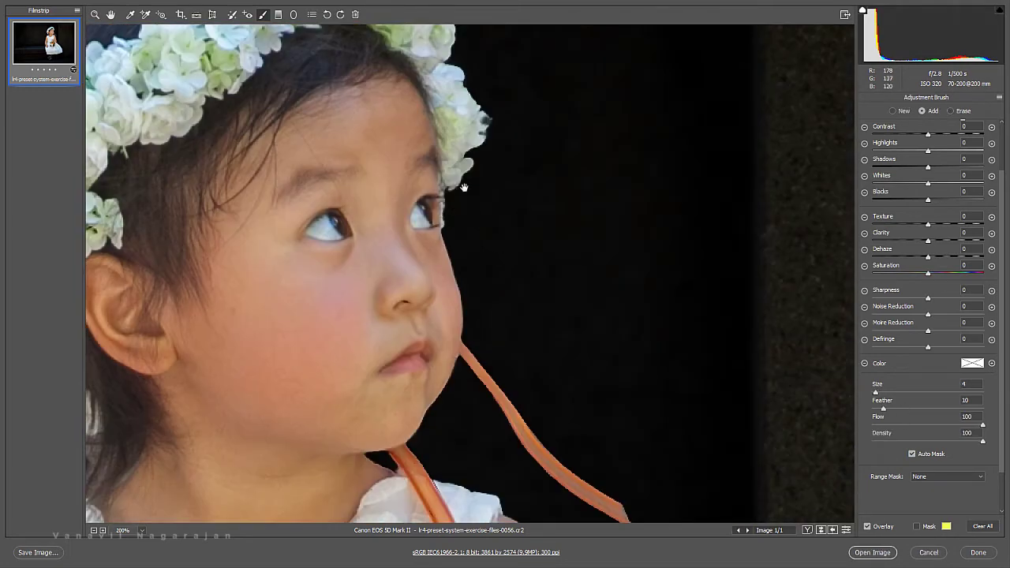
left_click_drag(331, 225, 679, 422)
left_click_drag(473, 473, 237, 79)
Enlarge the brush to size 7 and brighten the girl's leg, sock and shoe.
scroll(192, 208, "down", 3)
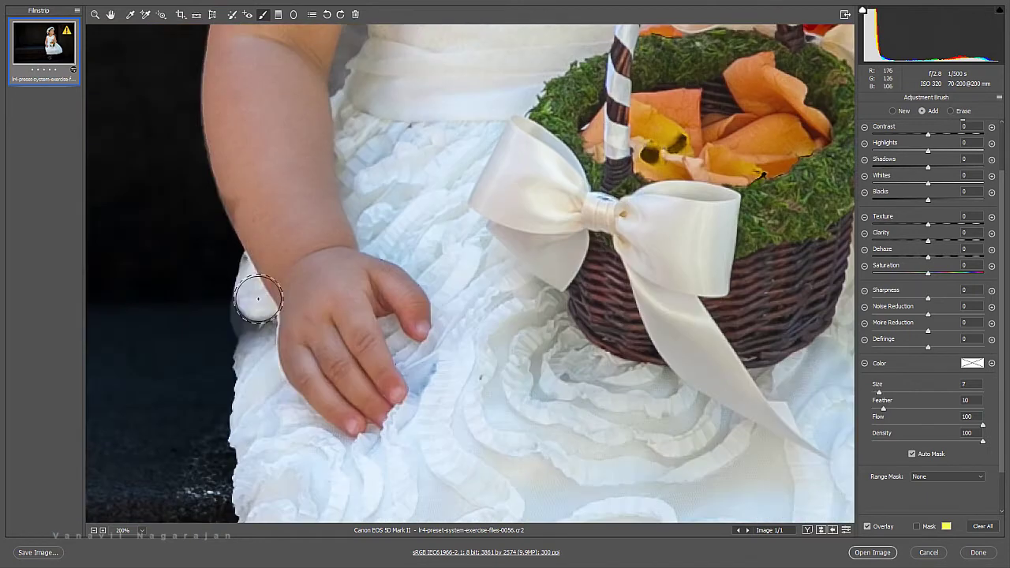
key("bracketright")
key("bracketright")
key("bracketright")
scroll(242, 252, "down", 2)
scroll(266, 329, "down", 4)
scroll(244, 77, "down", 4)
mouse_move(244, 78)
left_mouse_down()
mouse_move(338, 139)
mouse_move(282, 342)
mouse_move(318, 365)
mouse_move(284, 307)
mouse_move(384, 462)
left_mouse_up()
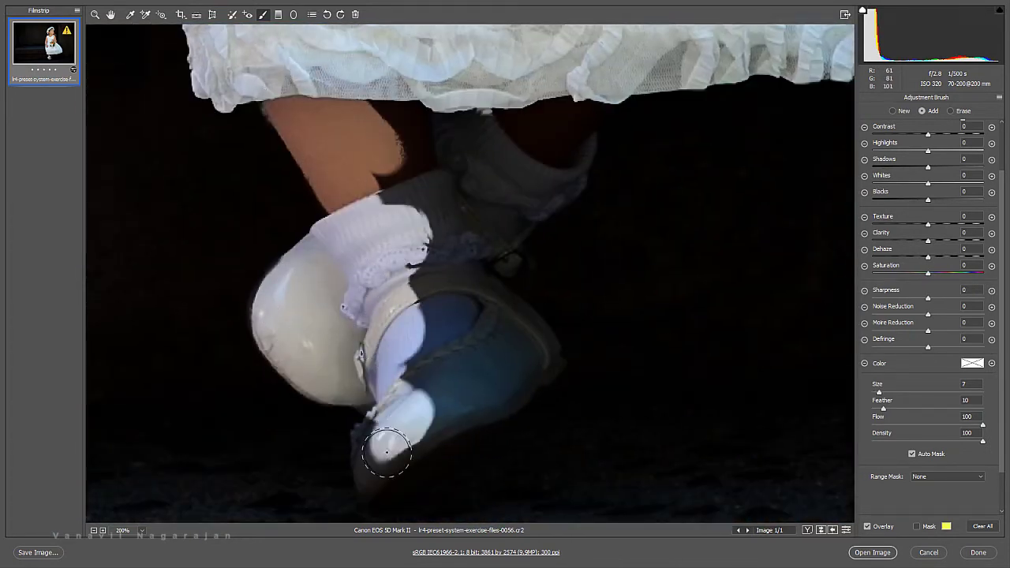
scroll(395, 376, "down", 2)
mouse_move(395, 376)
left_mouse_down()
mouse_move(446, 334)
mouse_move(450, 263)
left_mouse_up()
scroll(450, 262, "up", 2)
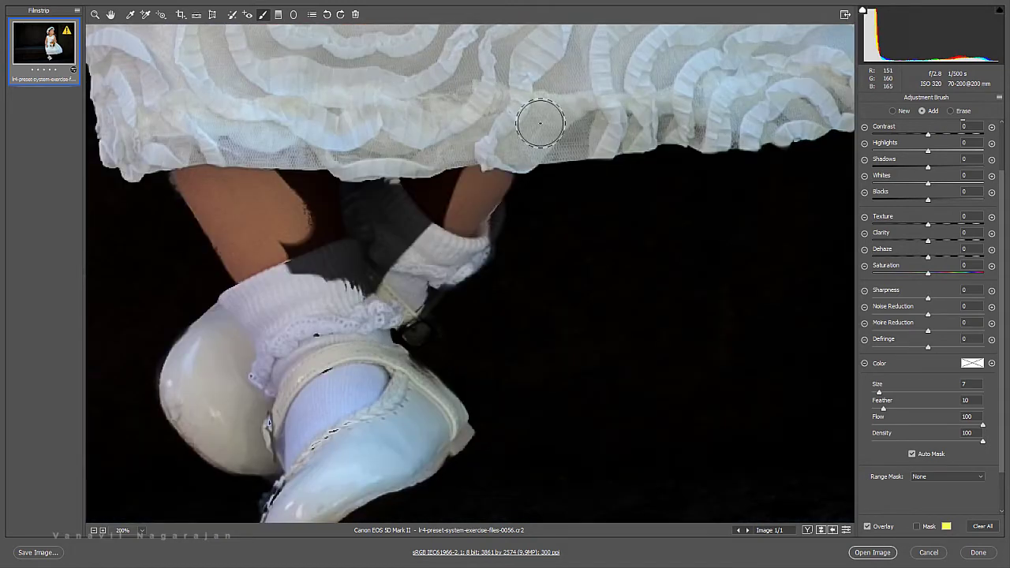
mouse_move(534, 124)
left_mouse_down()
mouse_move(305, 208)
mouse_move(466, 181)
mouse_move(356, 325)
left_mouse_up()
Turn off Auto Mask and reduce the brush size for finer painting.
key("m")
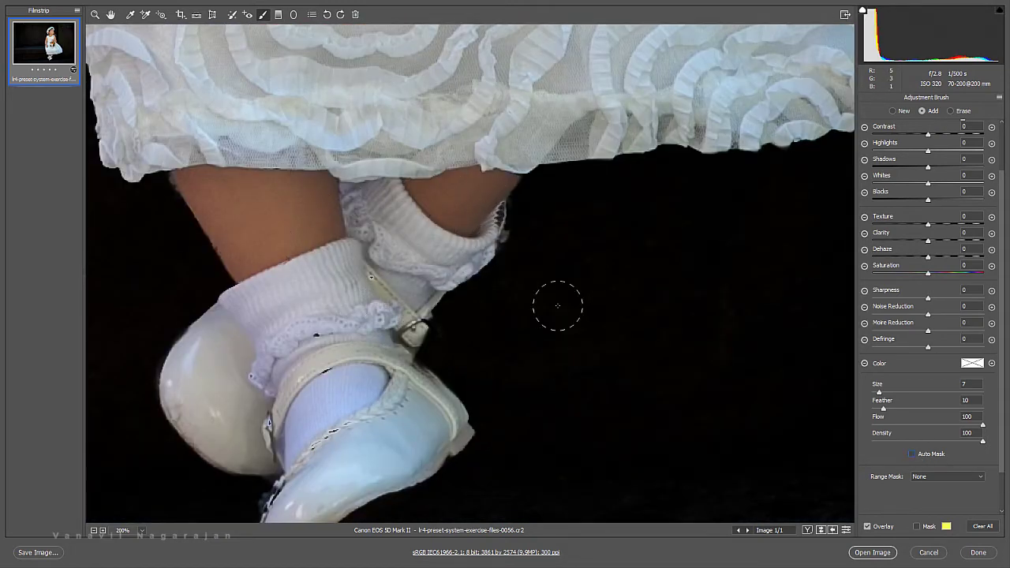
key("bracketleft")
key("bracketleft")
scroll(419, 350, "down", 2)
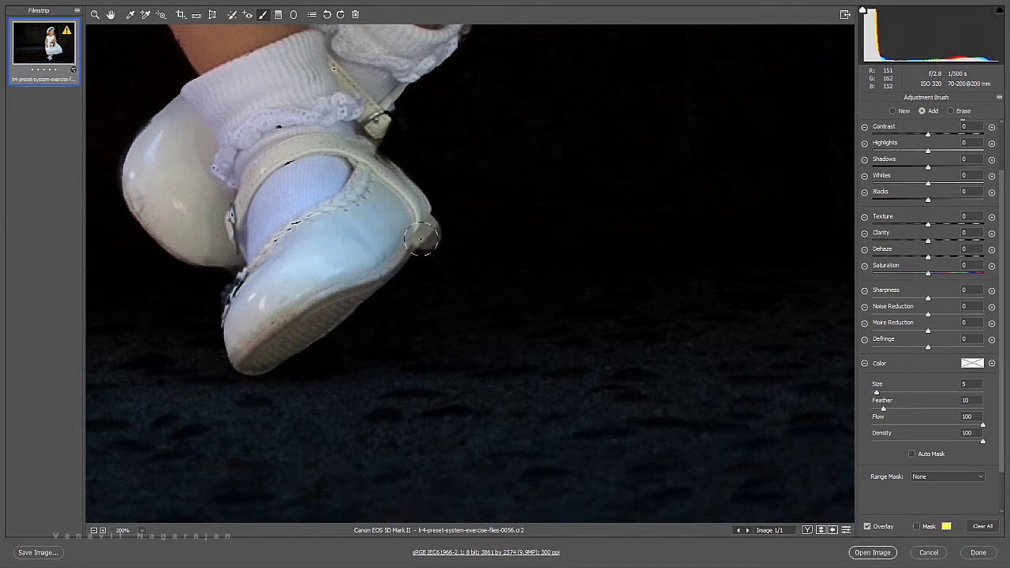
scroll(260, 289, "up", 3)
scroll(300, 268, "up", 3)
scroll(339, 250, "up", 3)
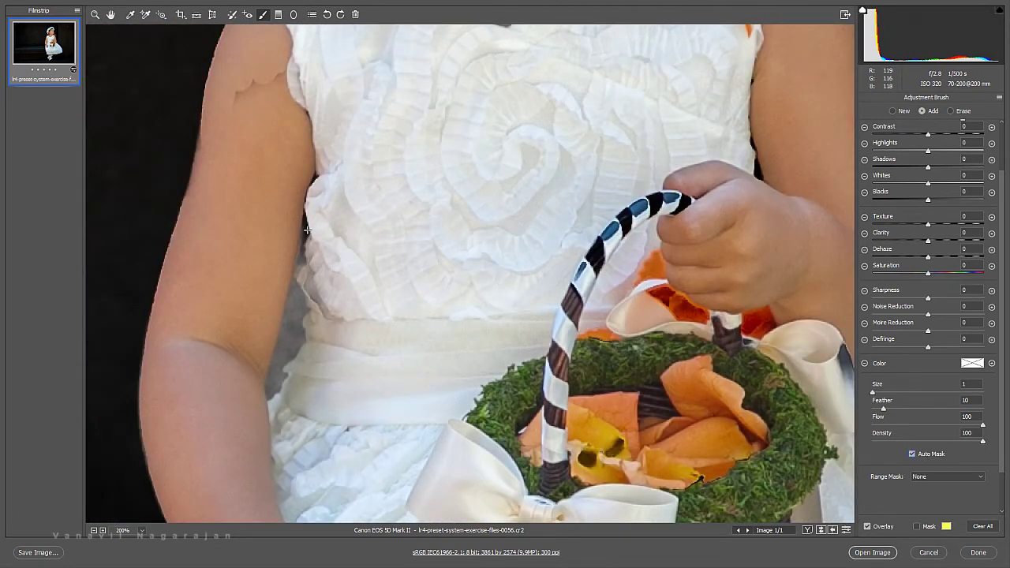
Clean the arm and shoulder edge at 300% with a size 8 brush, then fit the photo.
key("ctrl+equal")
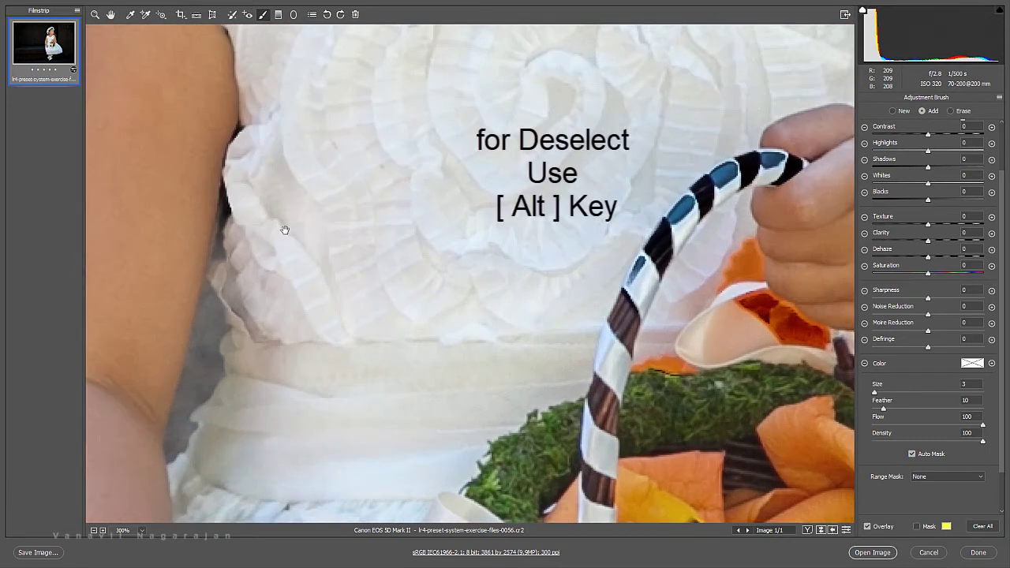
mouse_move(395, 285)
left_mouse_down()
mouse_move(407, 296)
mouse_move(395, 239)
mouse_move(300, 465)
mouse_move(365, 340)
mouse_move(361, 234)
left_mouse_up()
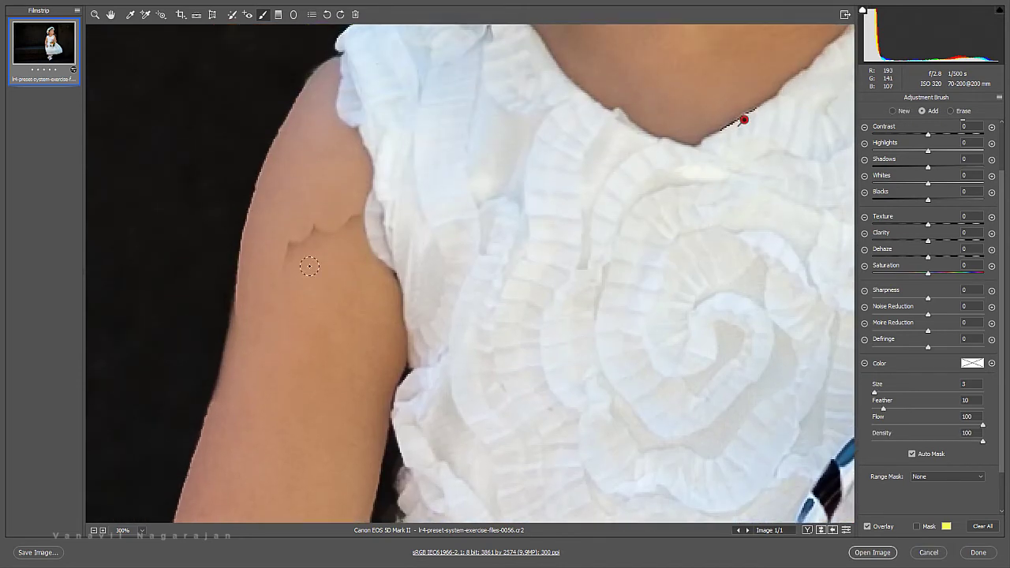
key("bracketright")
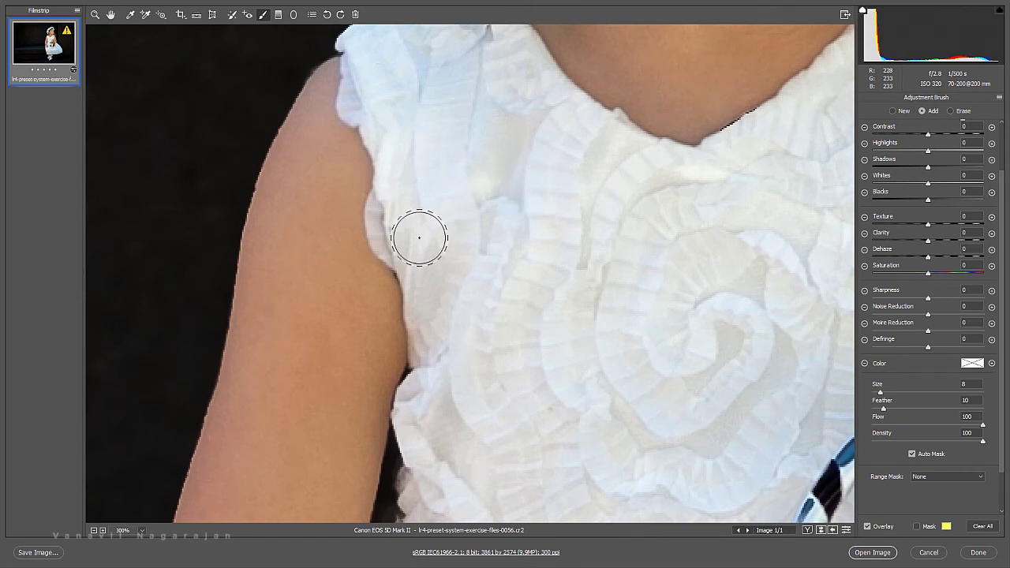
left_click_drag(402, 100, 360, 288)
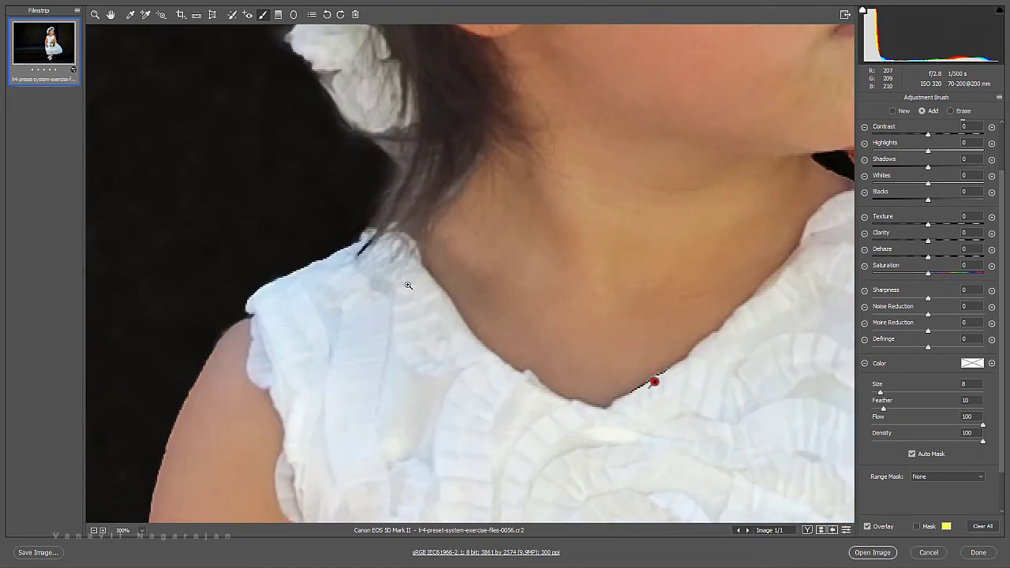
key("ctrl+0")
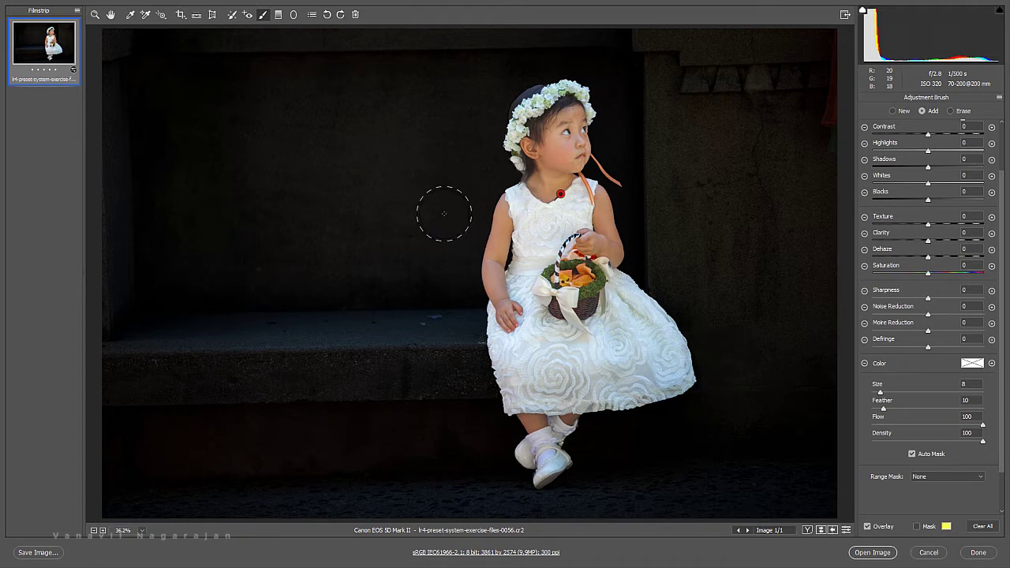
Zoom in on the flower crown and face with the Zoom tool.
key("z")
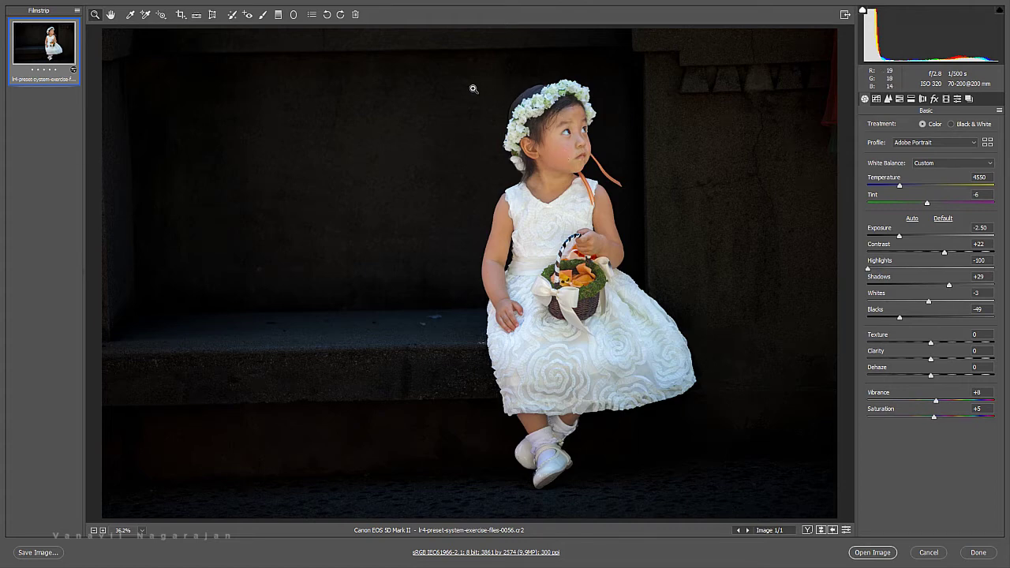
left_click_drag(489, 91, 503, 180)
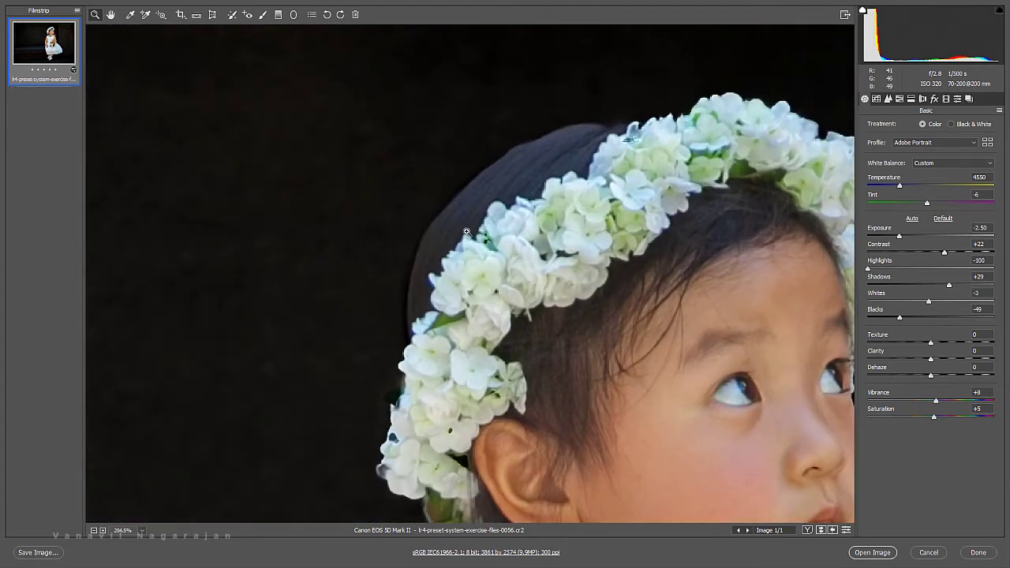
Set a smaller brush to -1.00 exposure and darken the hat along the crown's top edge.
key("k")
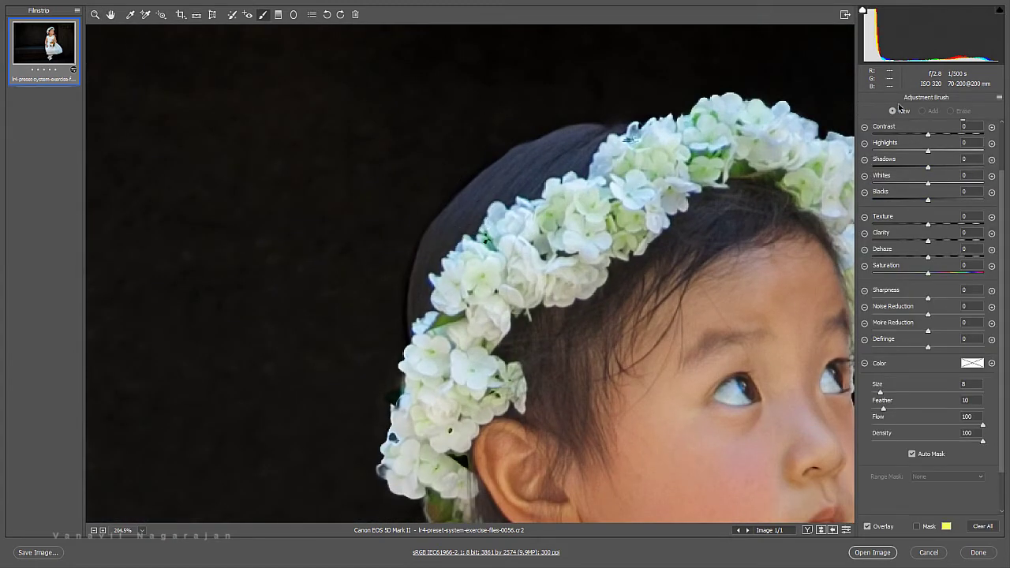
scroll(907, 126, "up", 1)
scroll(915, 142, "up", 1)
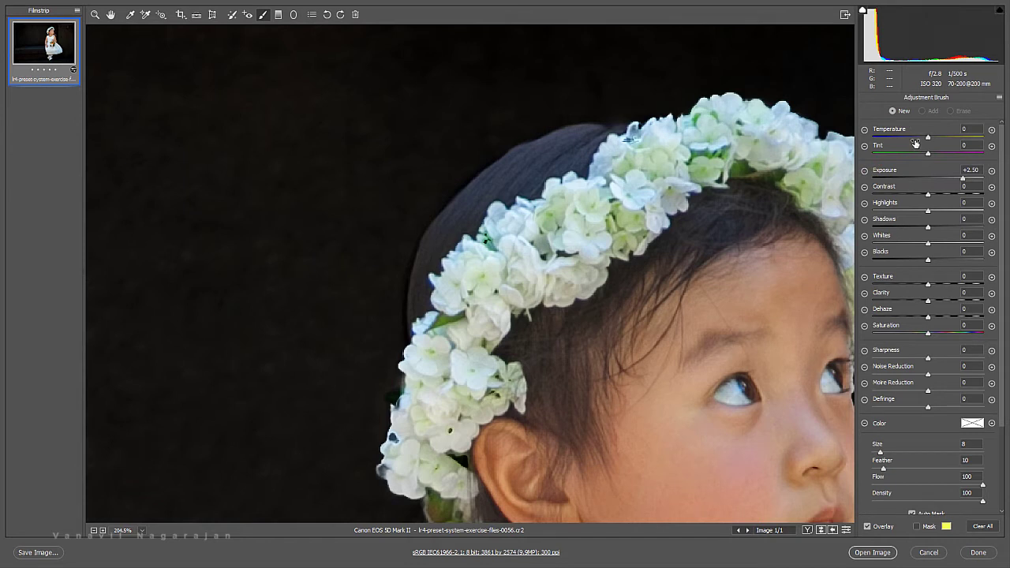
left_click(864, 169)
left_click(864, 169)
scroll(927, 513, "down", 1)
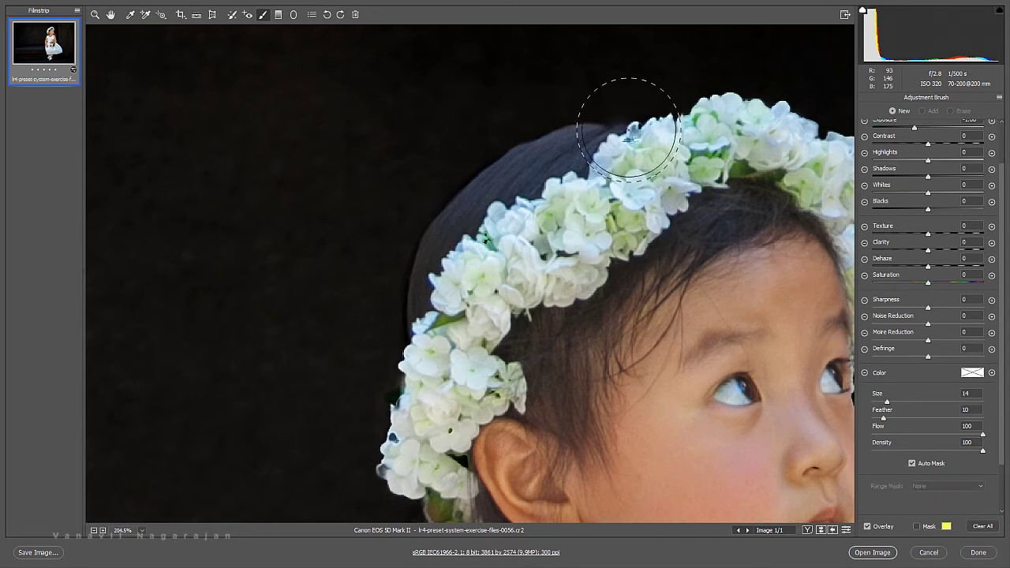
key("bracketleft")
key("bracketleft")
key("bracketleft")
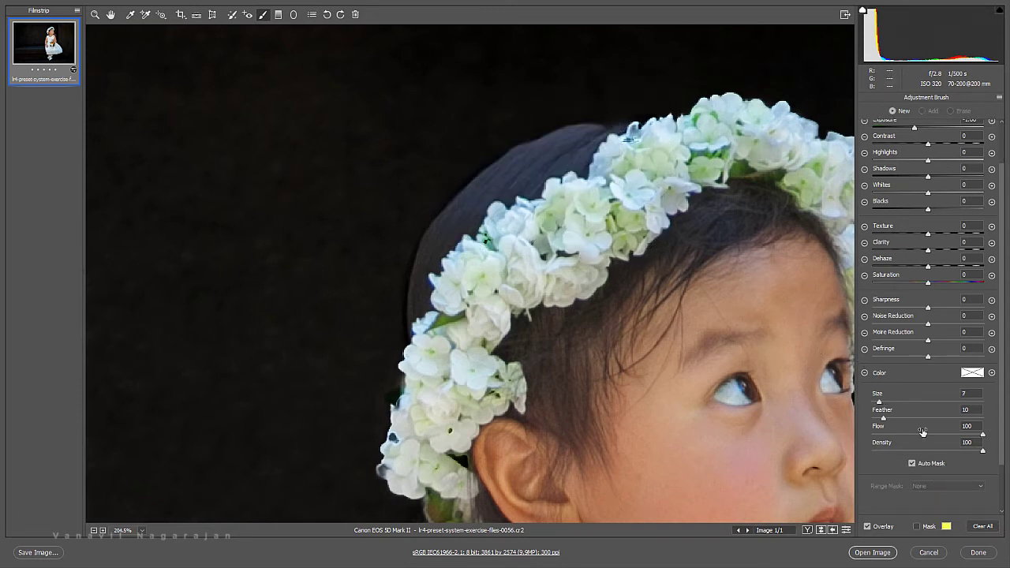
mouse_move(577, 142)
left_mouse_down()
mouse_move(465, 203)
mouse_move(402, 300)
left_mouse_up()
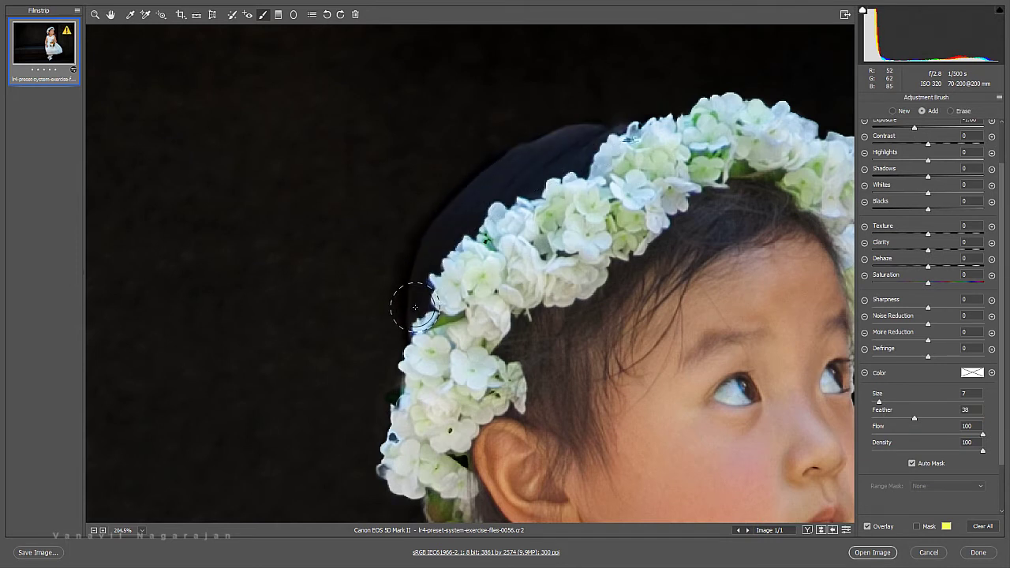
Darken the hair around the face and the bluish hat, Alt-erasing any mistakes.
key("alt")
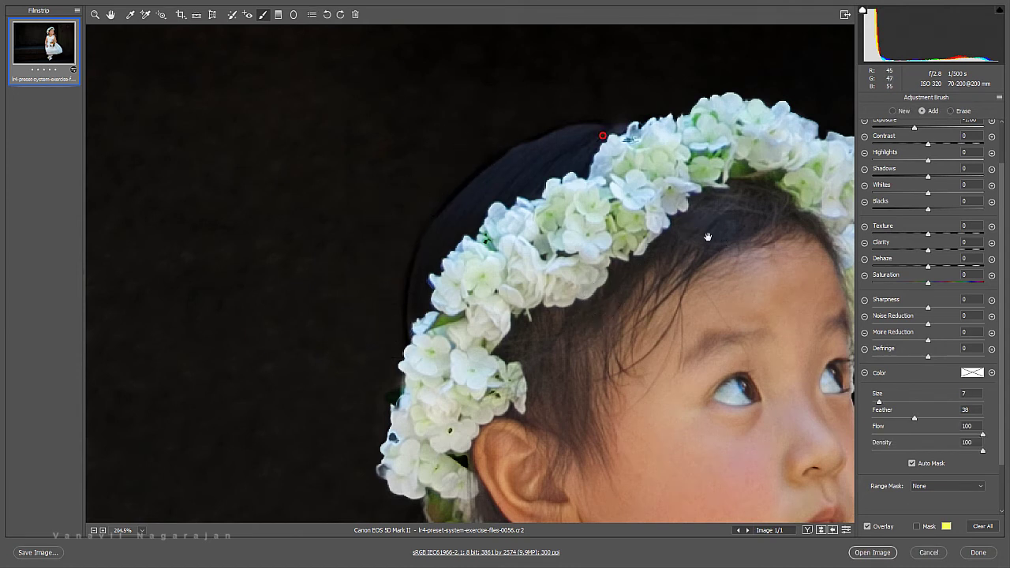
left_click_drag(706, 232, 529, 192)
mouse_move(589, 127)
left_mouse_down()
mouse_move(430, 206)
mouse_move(342, 348)
mouse_move(424, 203)
left_mouse_up()
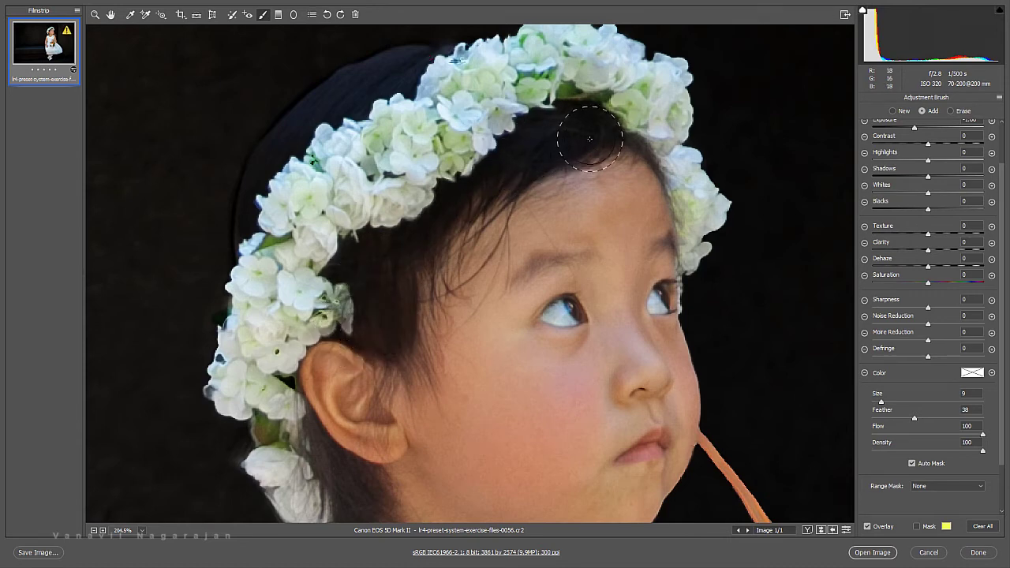
scroll(394, 158, "down", 5)
scroll(368, 108, "down", 1)
left_click_drag(354, 150, 352, 297)
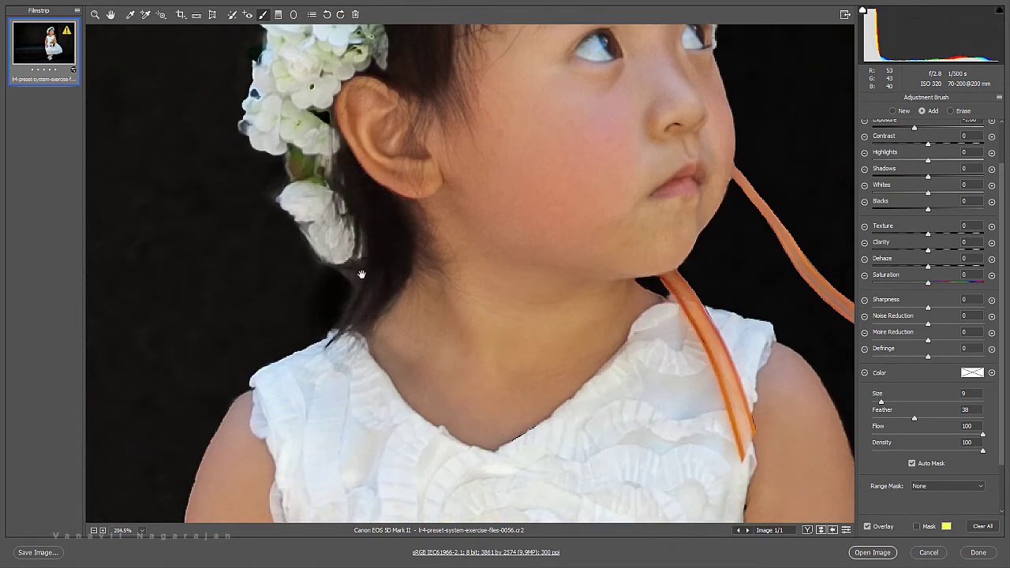
scroll(356, 270, "up", 5)
scroll(370, 136, "up", 3)
left_click_drag(320, 152, 207, 313)
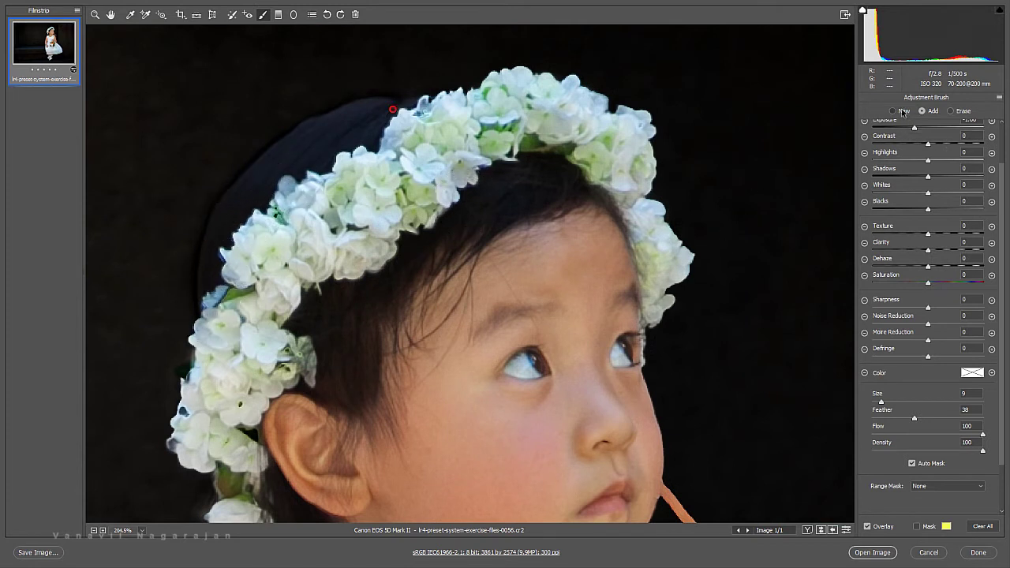
mouse_move(394, 104)
left_mouse_down()
mouse_move(210, 226)
mouse_move(196, 275)
mouse_move(208, 266)
left_mouse_up()
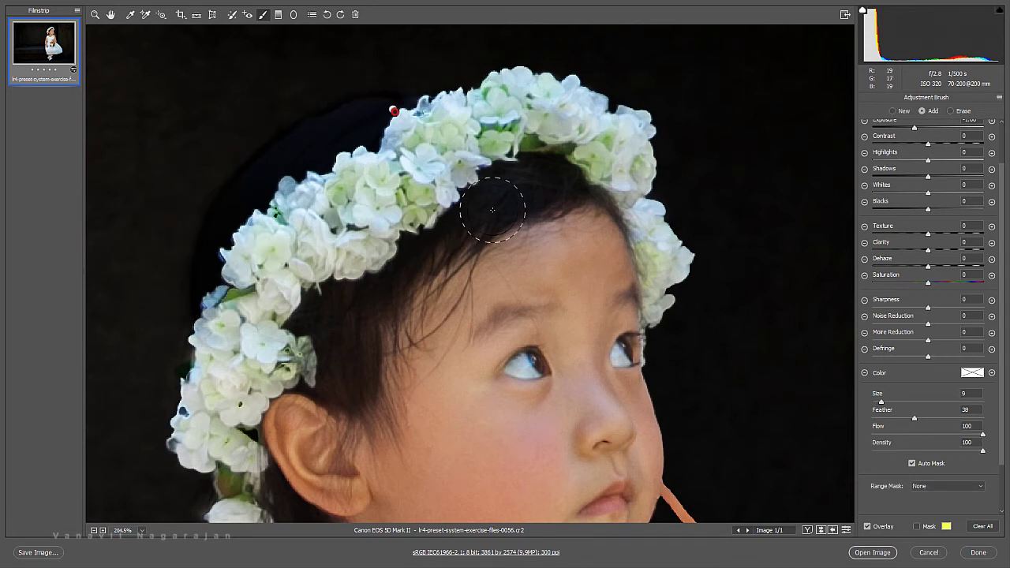
scroll(495, 213, "down", 5)
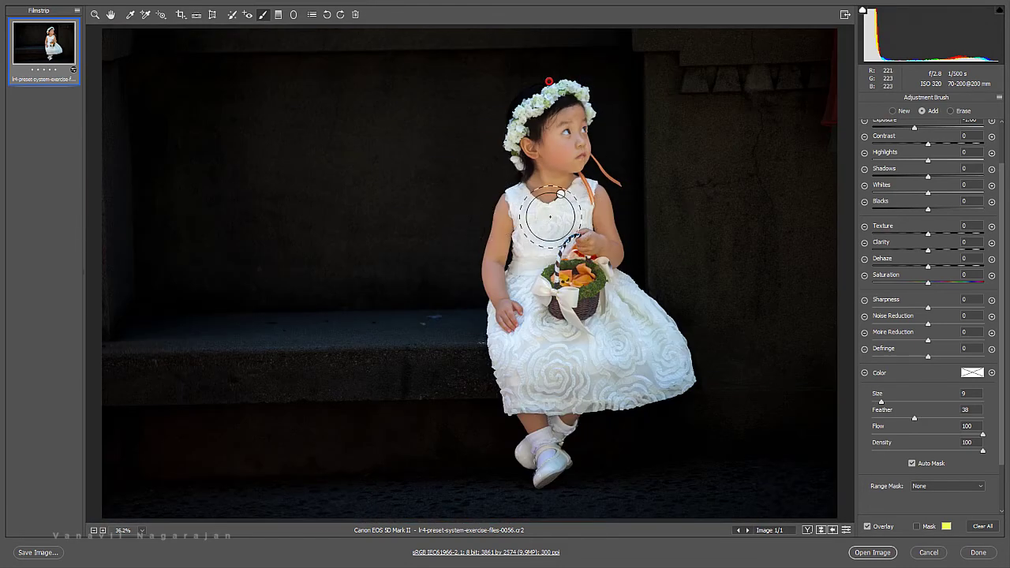
Paint a new +1.50 exposure adjustment over the stone pillar from top to middle.
key("z")
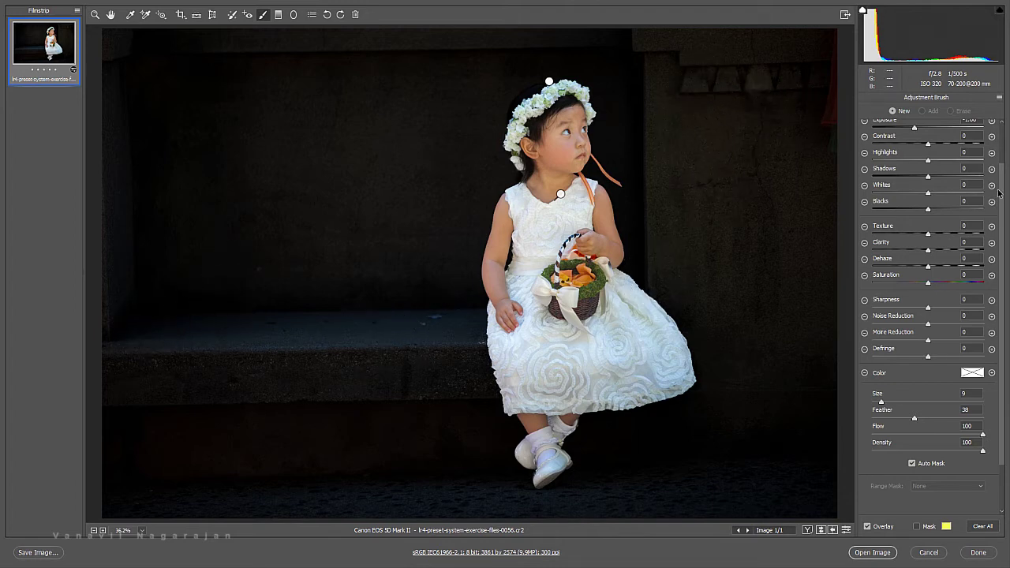
scroll(998, 191, "up", 3)
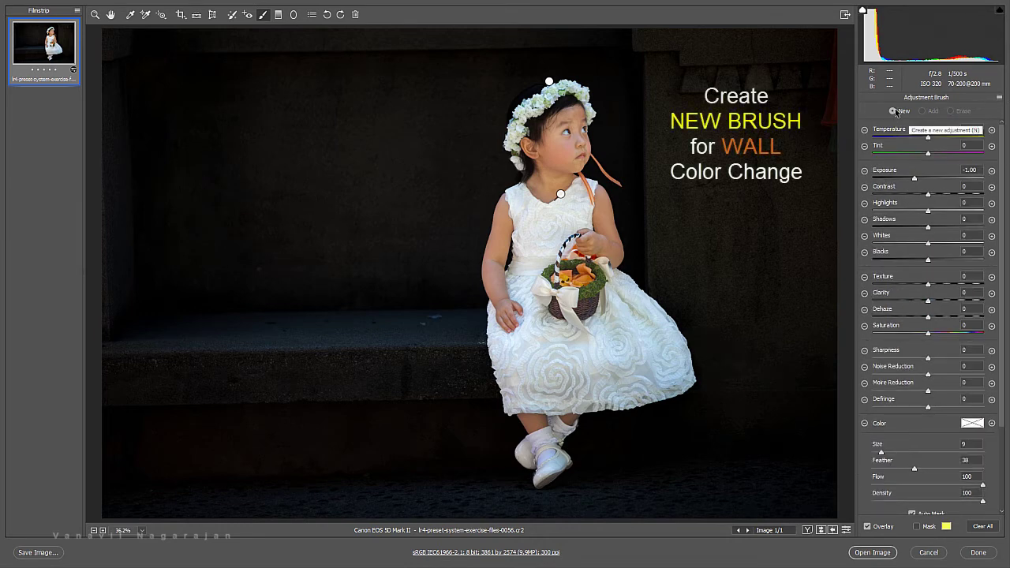
left_click(992, 172)
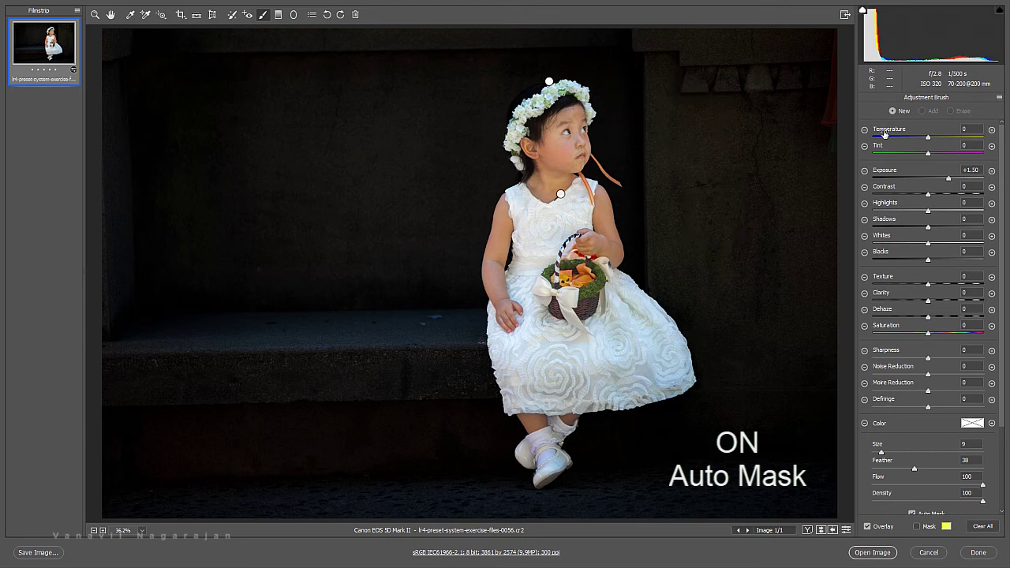
mouse_move(662, 60)
left_mouse_down()
mouse_move(662, 277)
mouse_move(713, 355)
mouse_move(730, 361)
mouse_move(812, 45)
mouse_move(781, 73)
mouse_move(777, 90)
left_mouse_up()
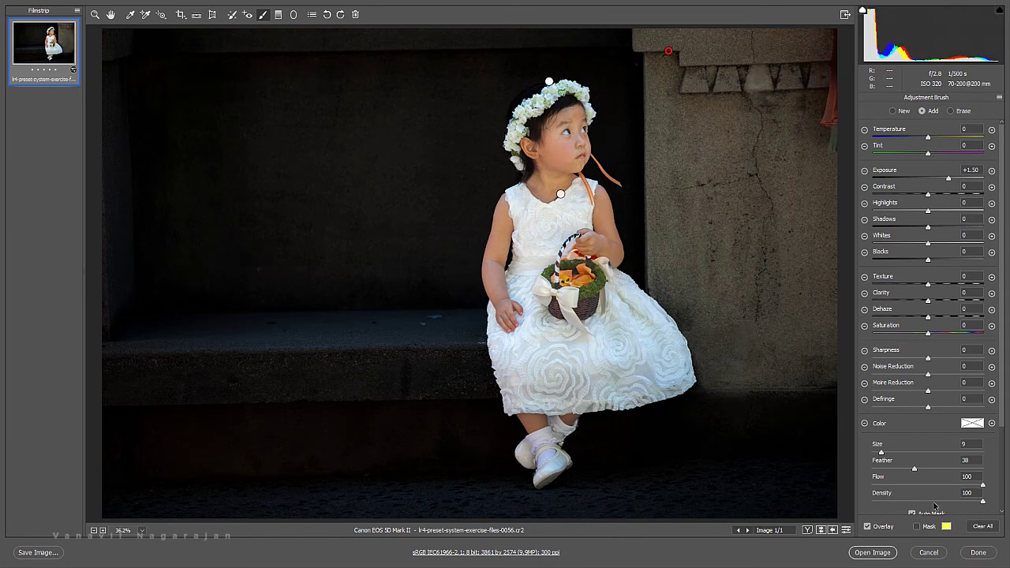
Alt-erase the brightening along the wall's right edge with an enlarged brush at 25% zoom.
key("alt")
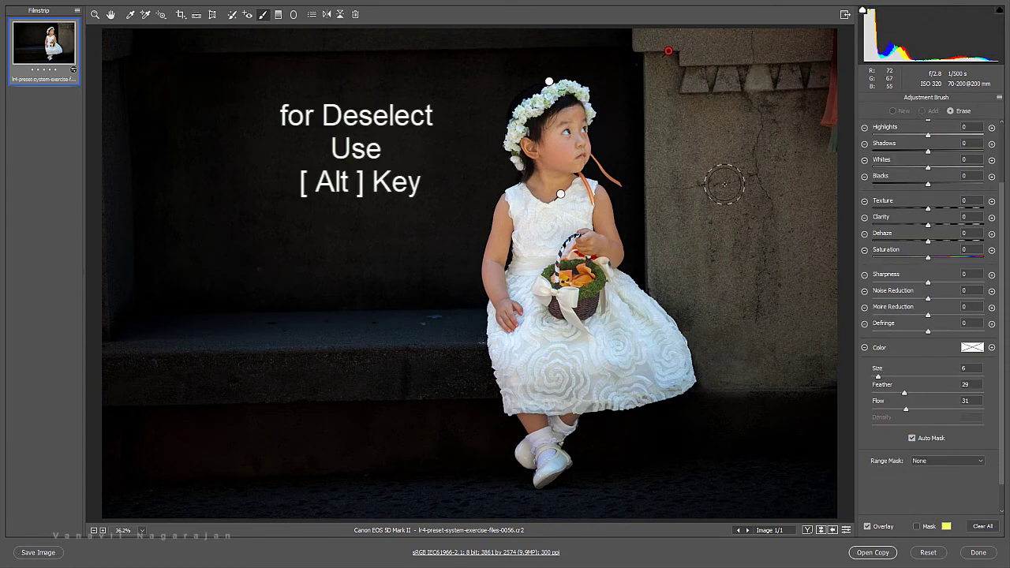
key("bracketright")
key("bracketright")
key("bracketright")
key("bracketright")
key("bracketright")
key("bracketright")
key("bracketright")
key("bracketright")
key("bracketright")
key("bracketright")
key("bracketright")
key("bracketright")
key("alt")
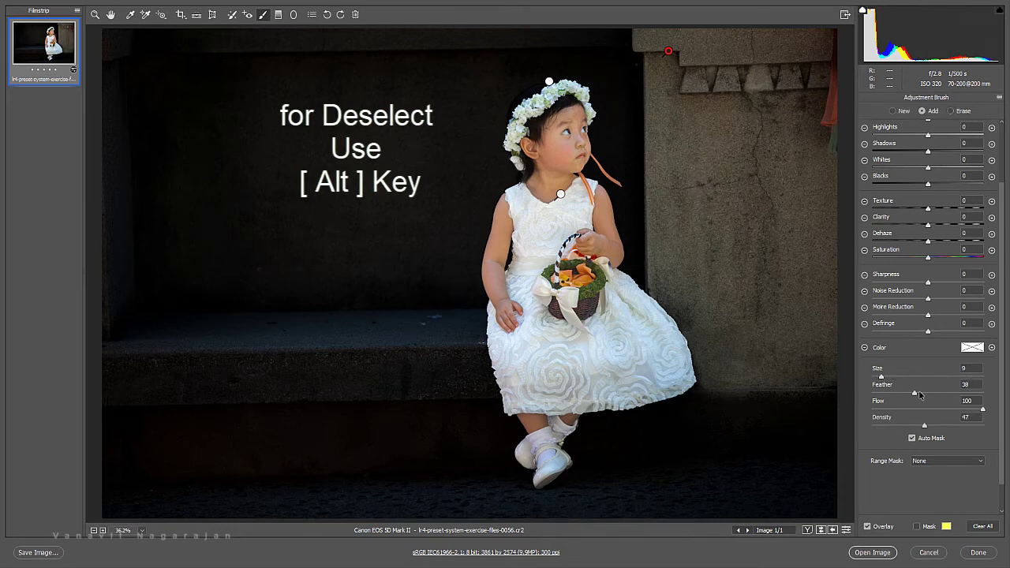
key("alt")
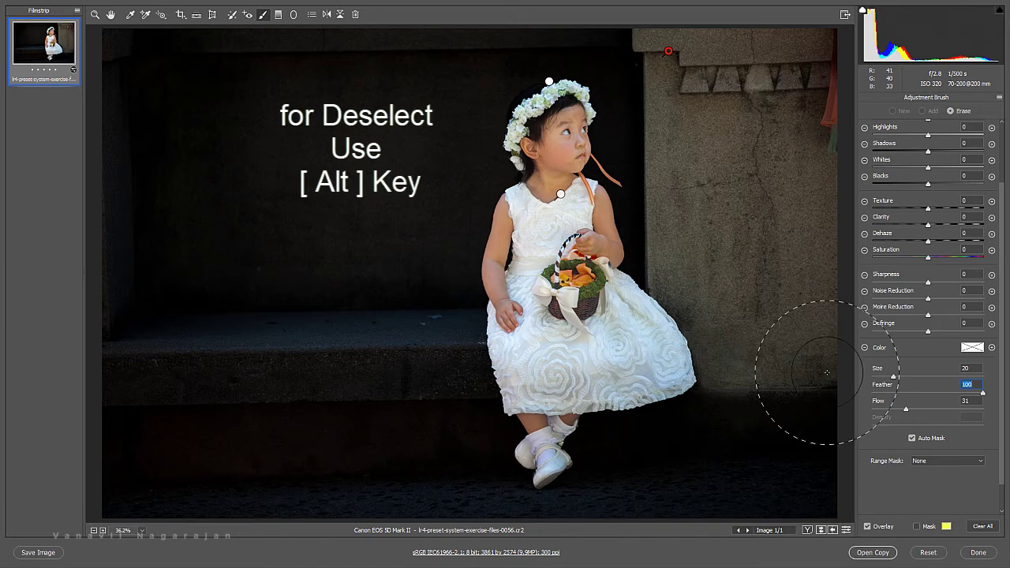
key("alt")
key("ctrl+minus")
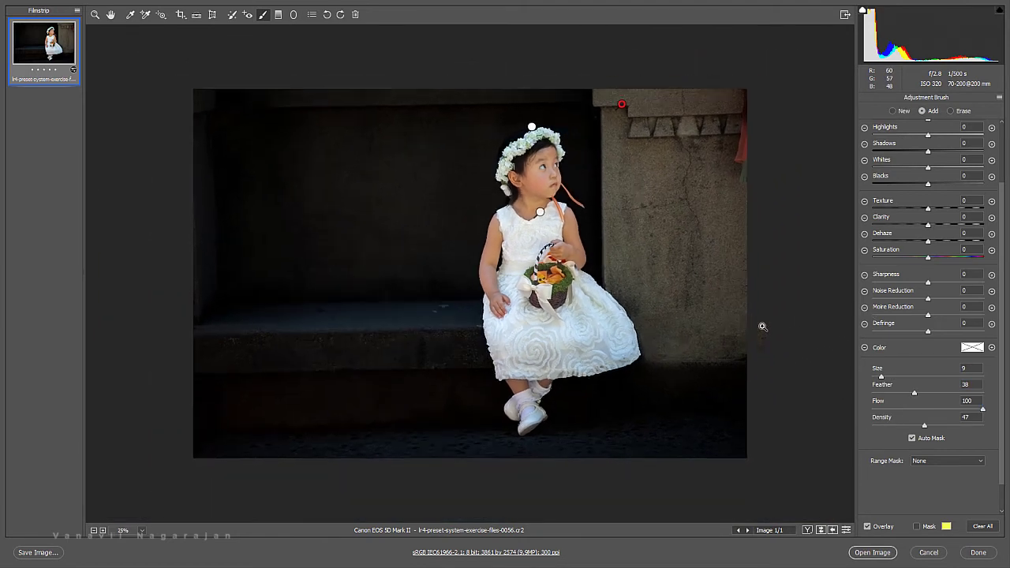
key("alt")
left_click_drag(677, 352, 684, 89)
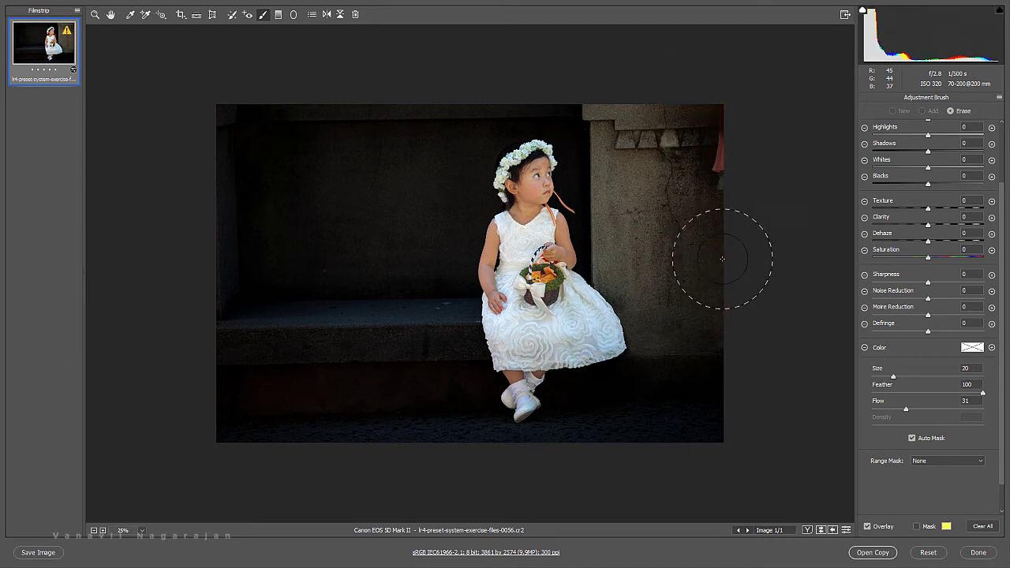
key("alt")
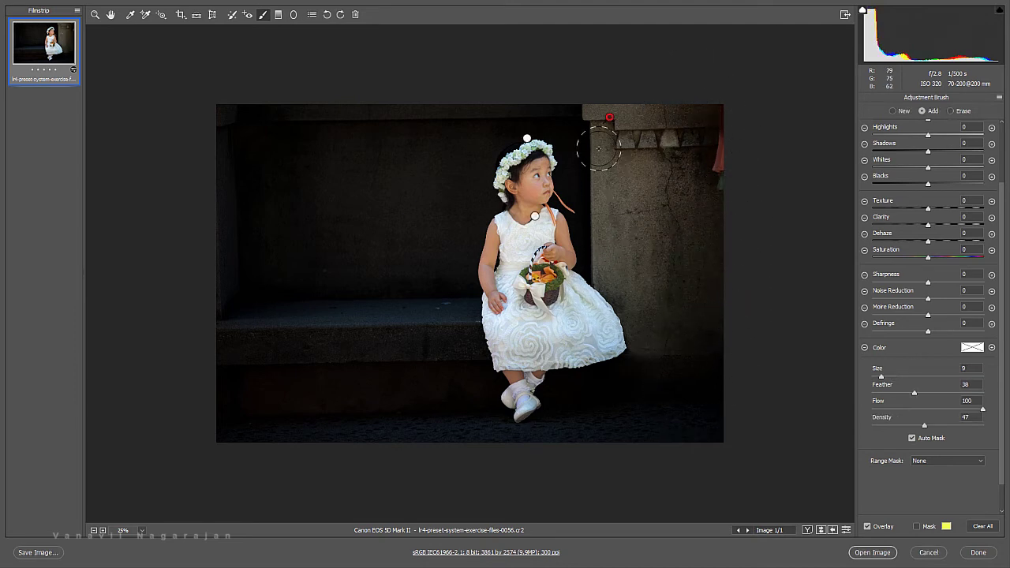
key("alt")
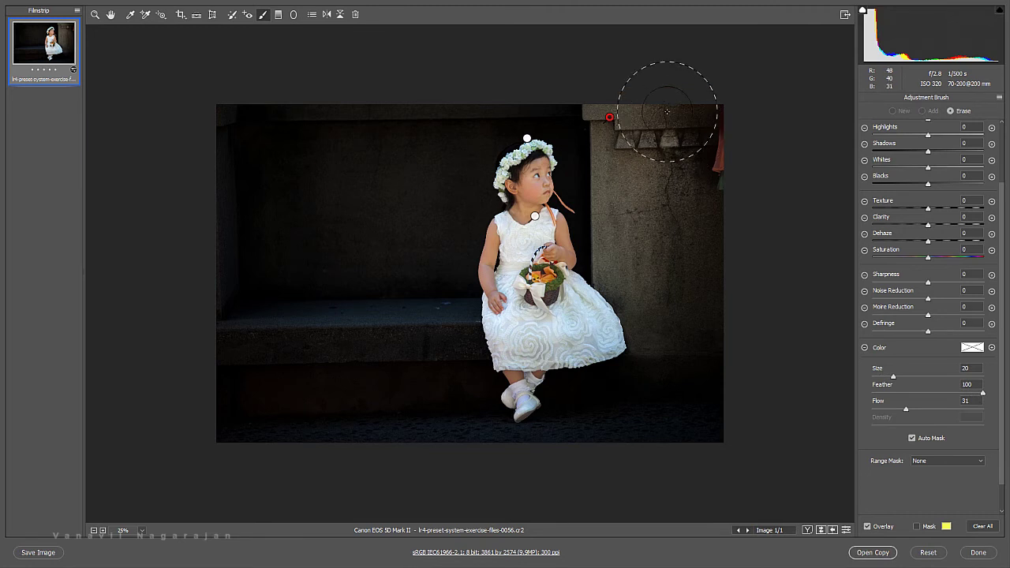
key("alt")
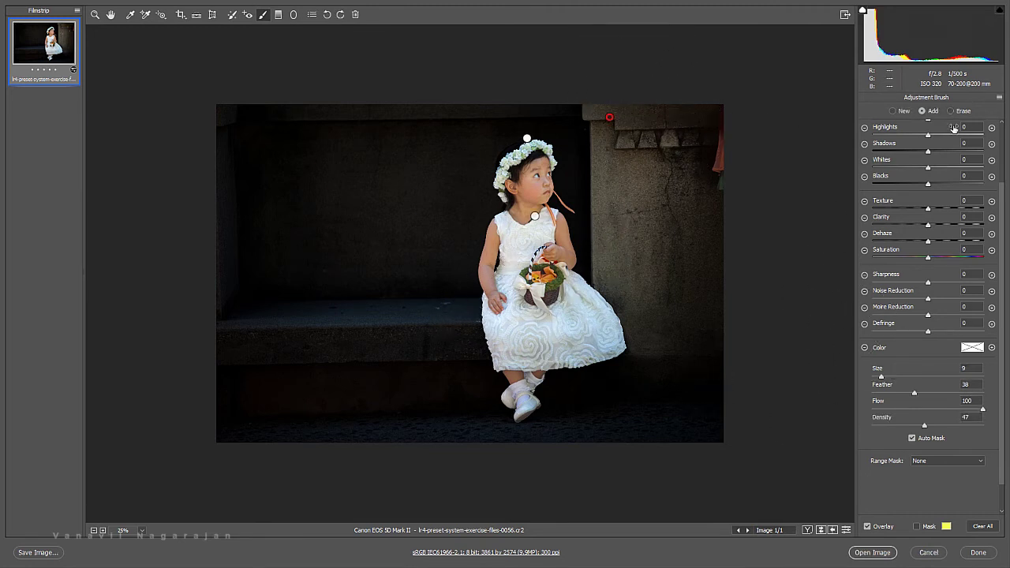
Paint a new +1.50 exposure adjustment over the bench top and its front face.
scroll(934, 158, "up", 3)
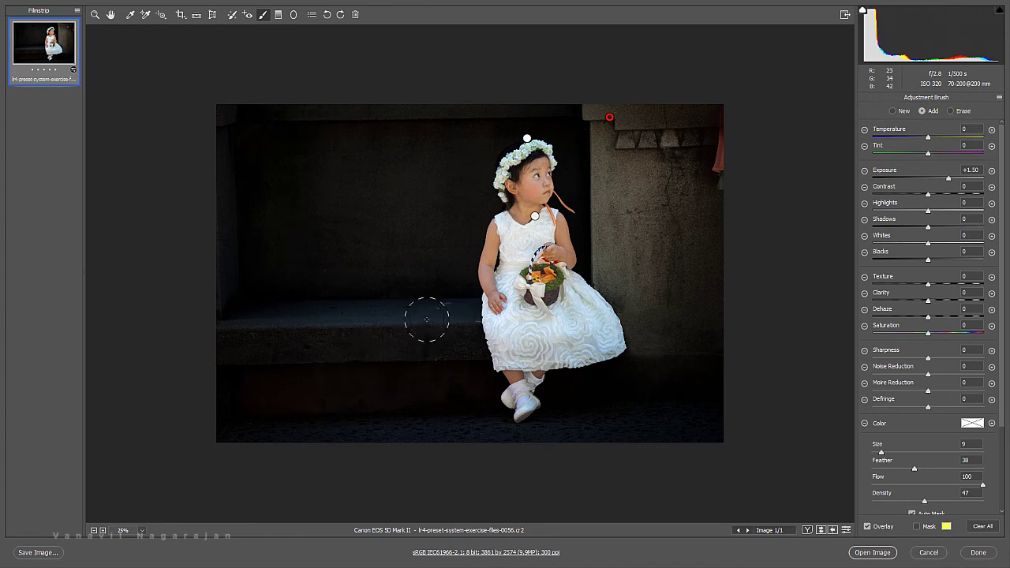
left_click(892, 111)
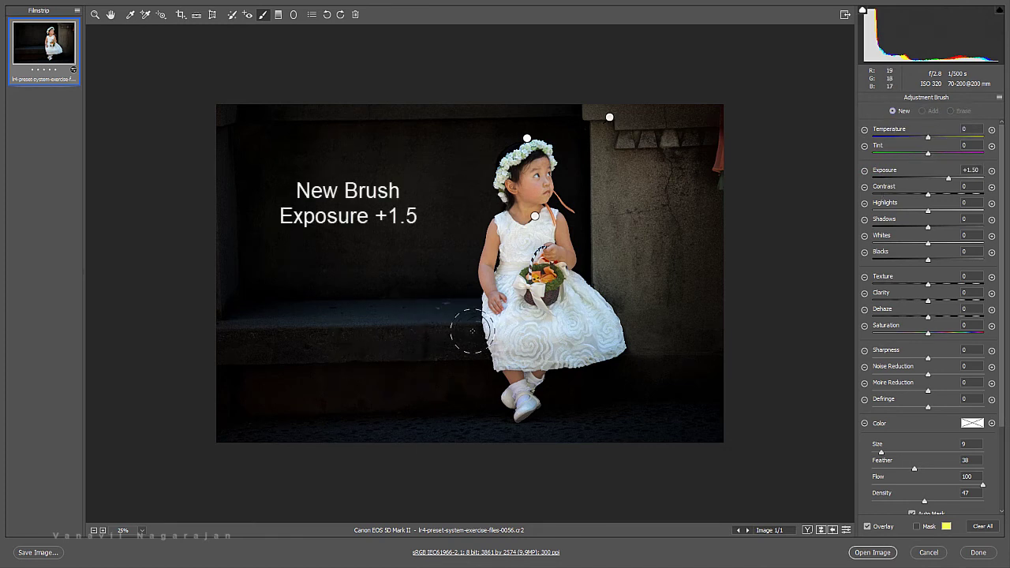
left_click_drag(466, 320, 190, 322)
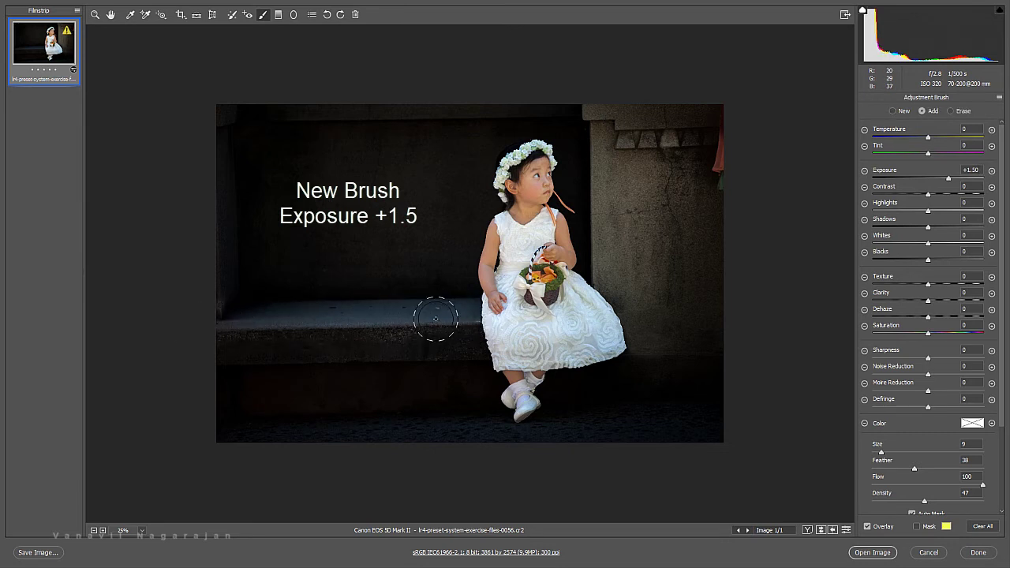
left_click_drag(461, 336, 215, 352)
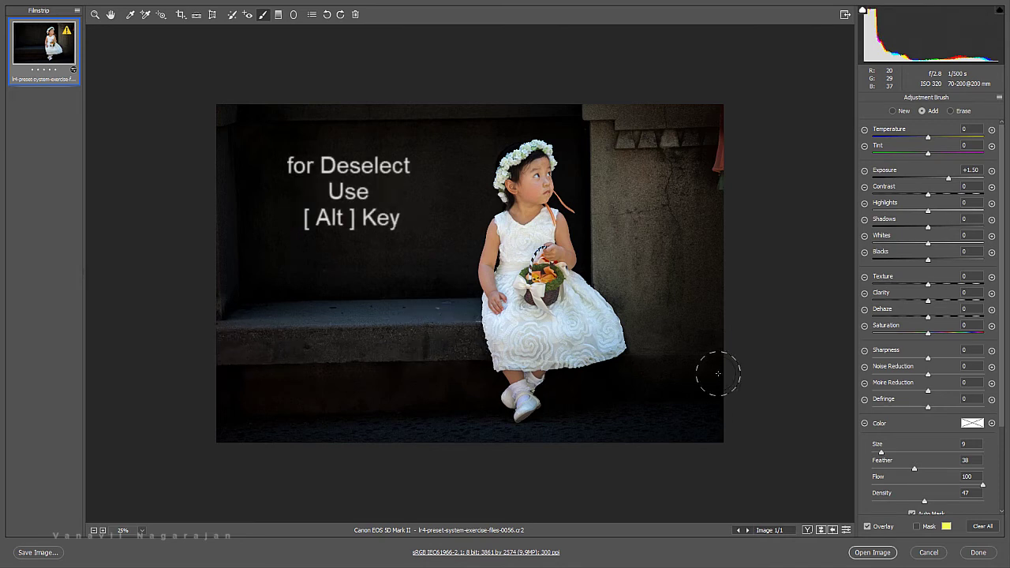
key("alt")
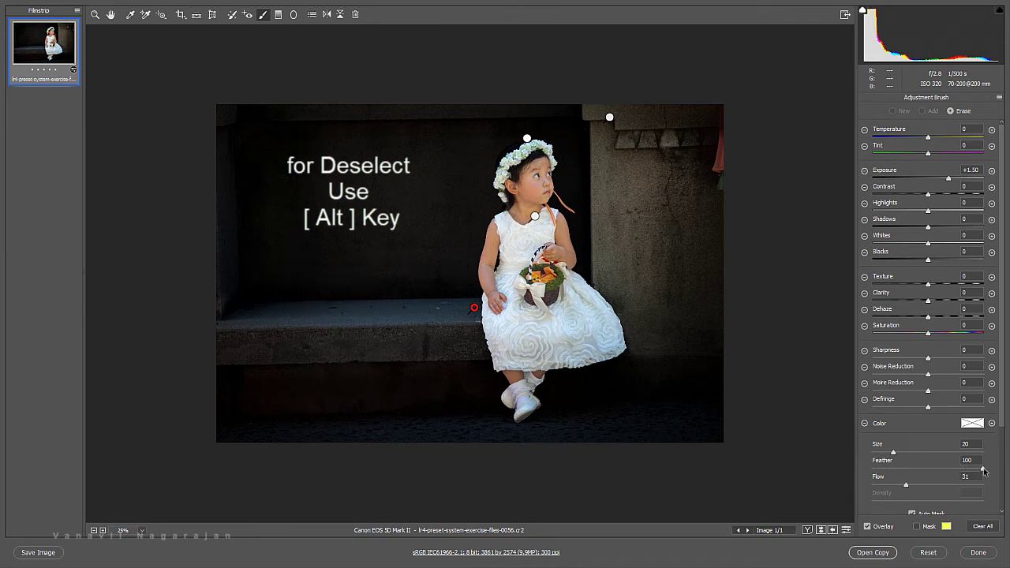
scroll(920, 487, "down", 2)
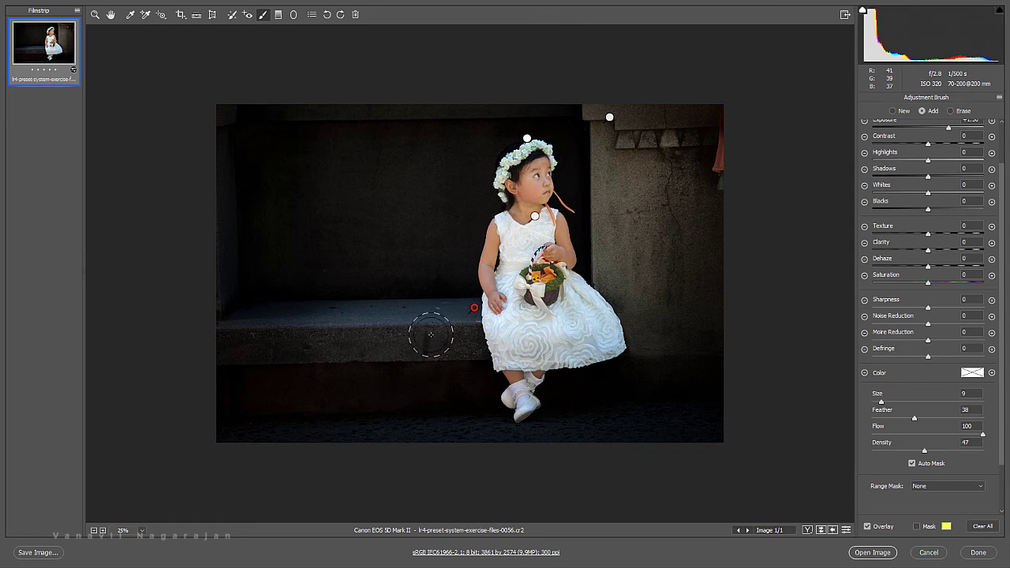
Raise the exposure of the wall and bench adjustments, the bench to +2.40.
left_click(609, 117)
scroll(1002, 181, "up", 3)
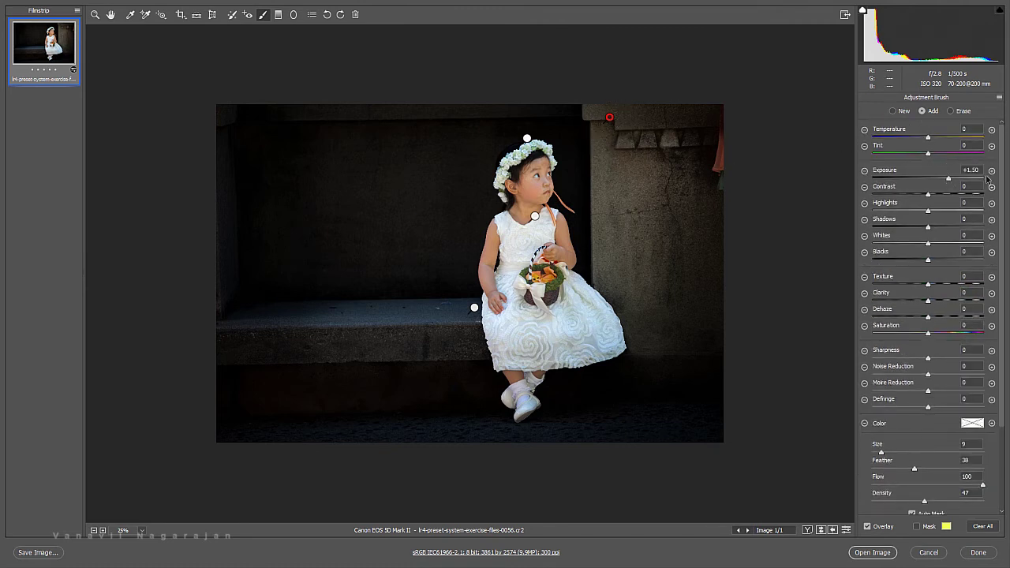
left_click_drag(949, 181, 949, 182)
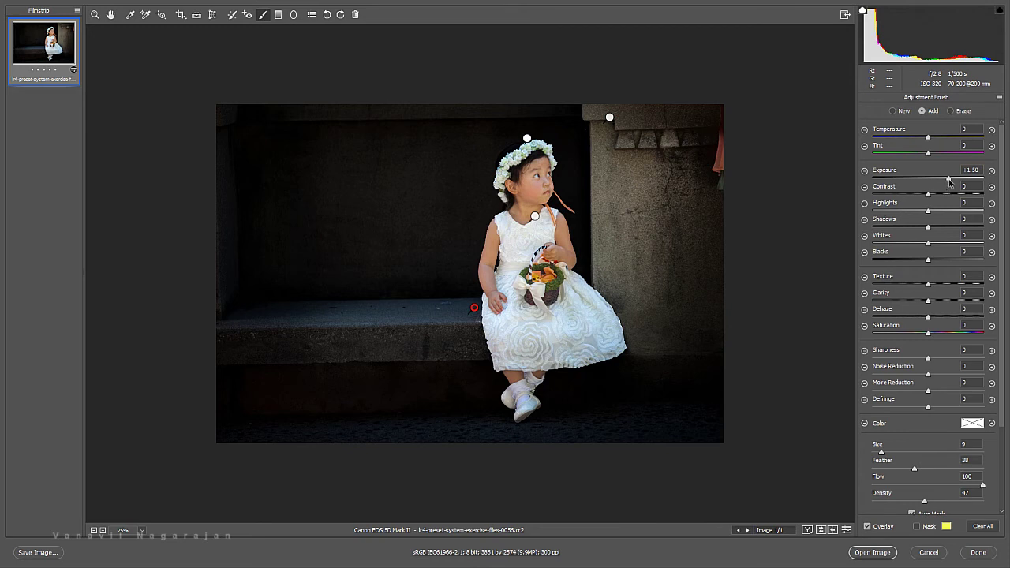
left_click_drag(949, 181, 960, 183)
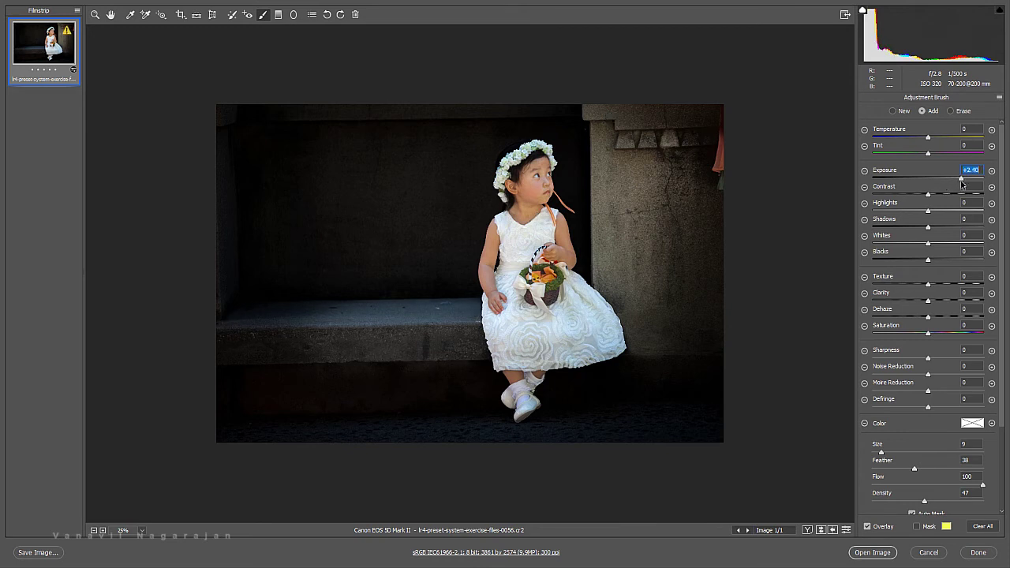
Extend the bench brightening over the floor, erasing it from the floor's bottom edge.
key("alt")
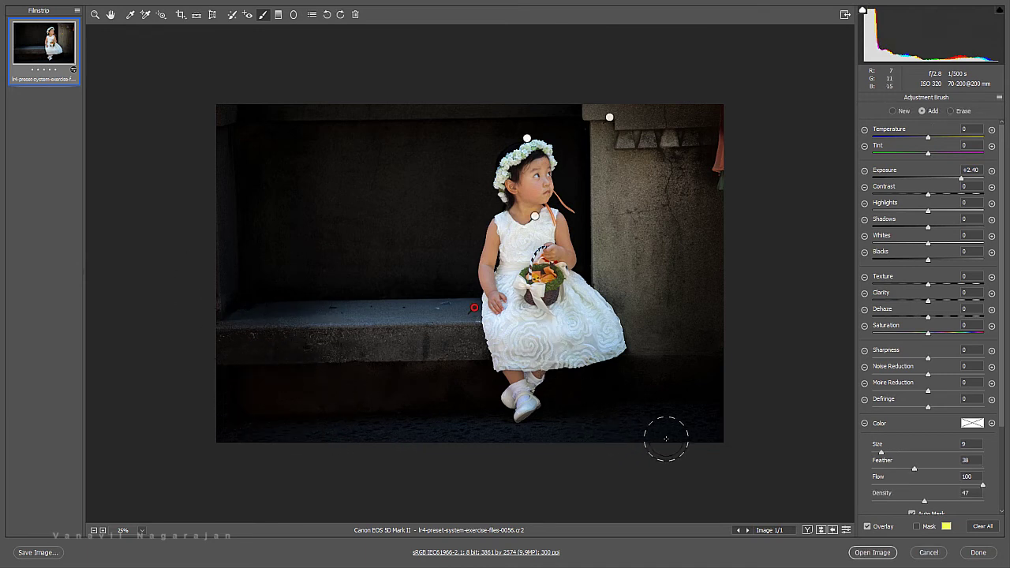
left_click_drag(695, 422, 235, 432)
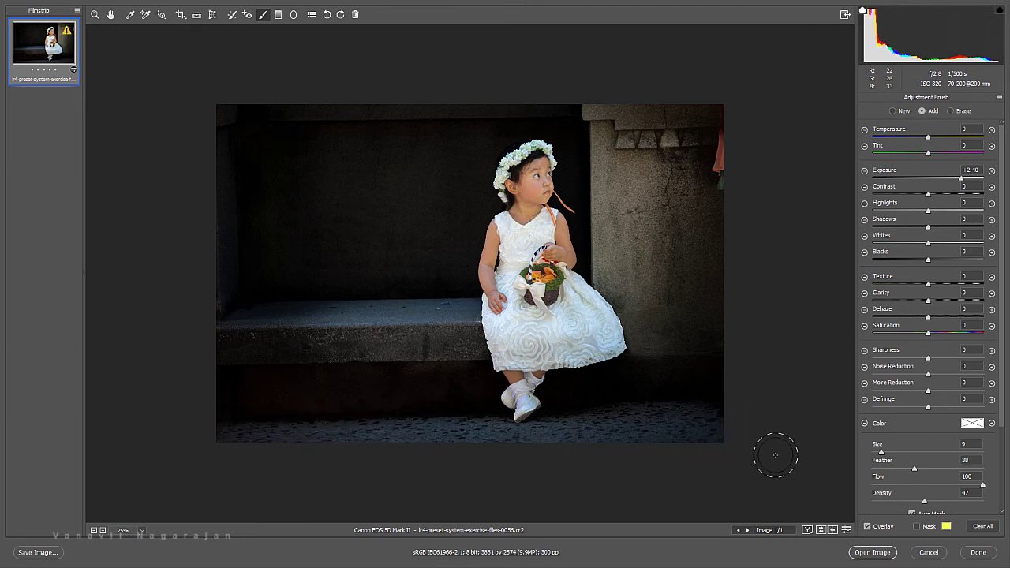
key("alt")
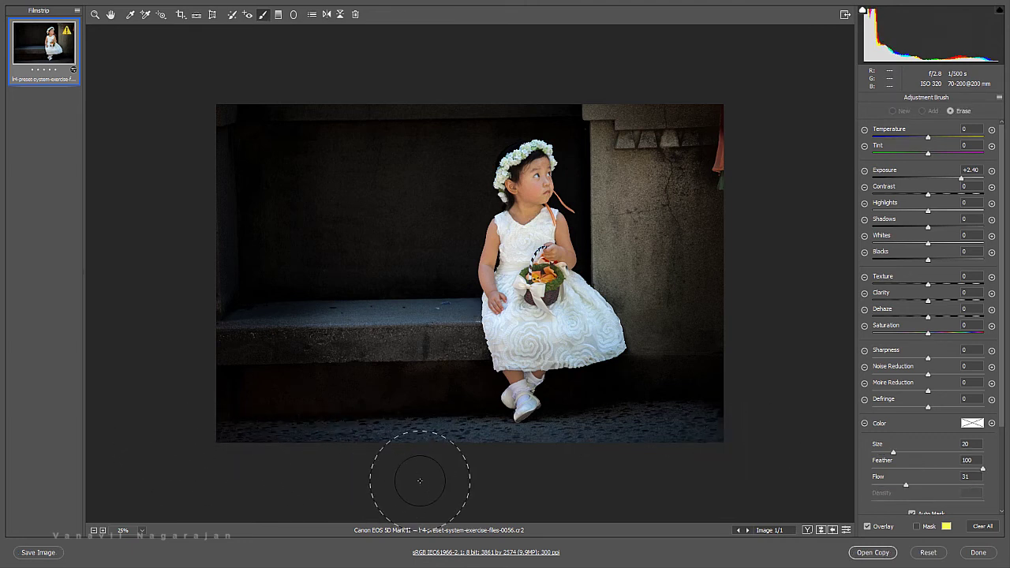
left_click_drag(647, 450, 778, 416)
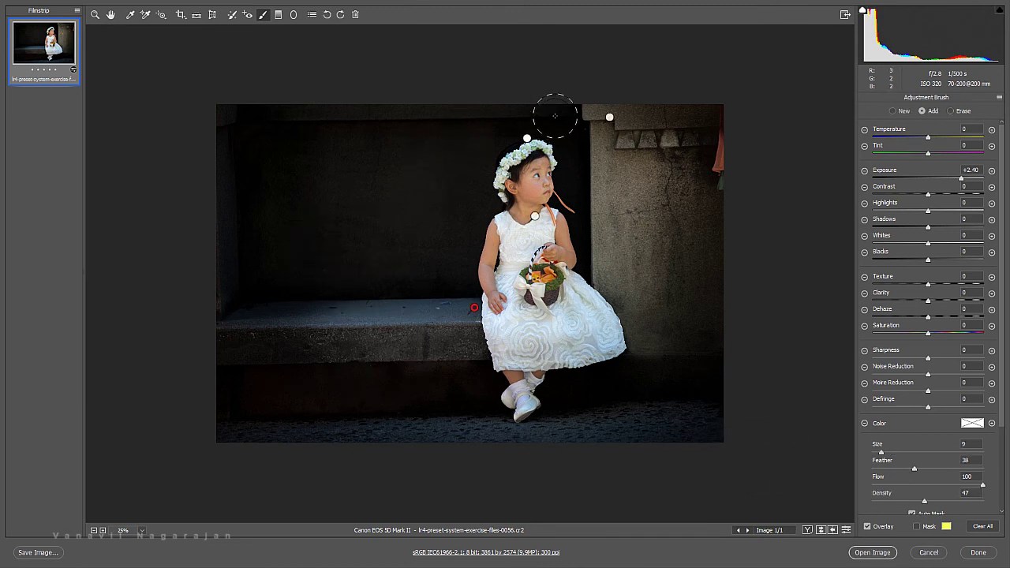
mouse_move(554, 116)
left_mouse_down()
mouse_move(262, 98)
mouse_move(242, 121)
mouse_move(604, 40)
mouse_move(521, 45)
left_mouse_up()
key("z")
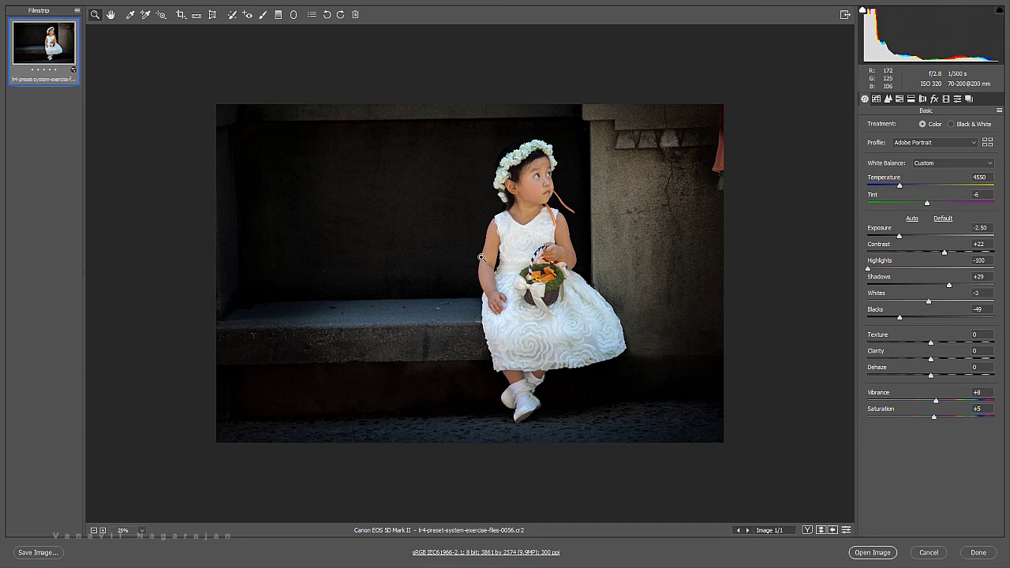
Set the wall to Temperature +50, Tint +18 and the bench to Temperature -57, Tint +11.
left_click(262, 16)
mouse_move(609, 118)
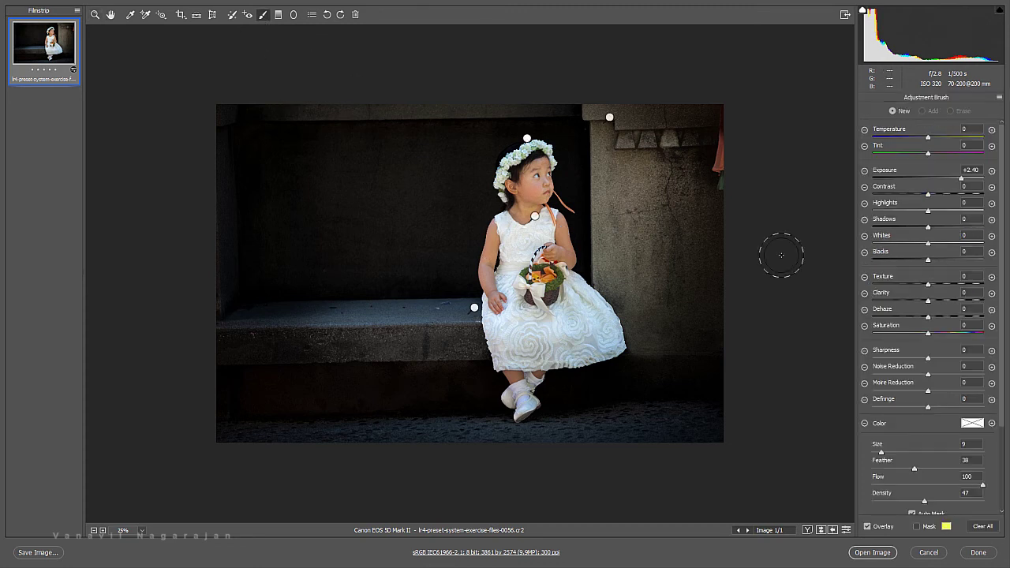
left_click(609, 118)
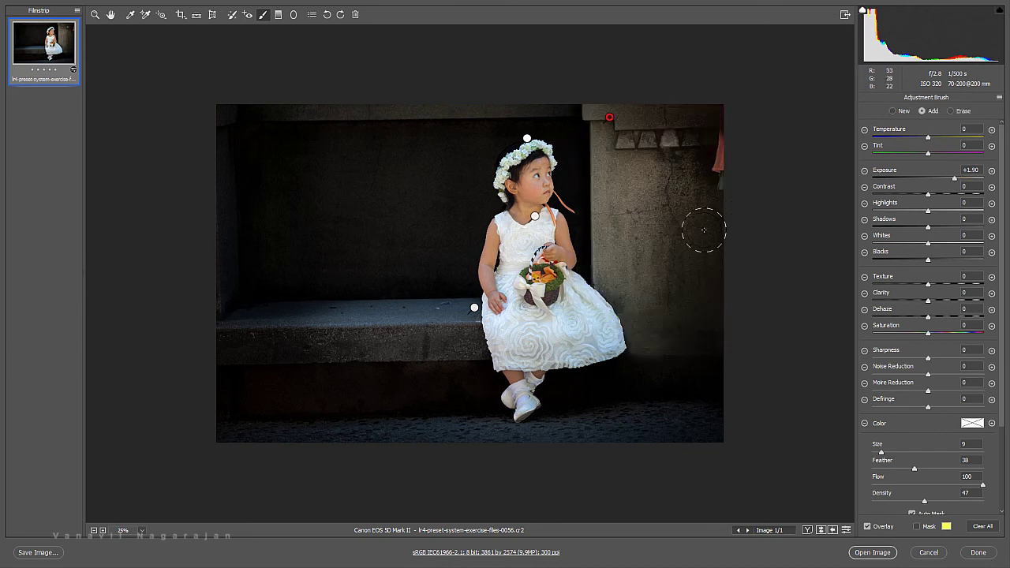
left_click_drag(931, 137, 951, 141)
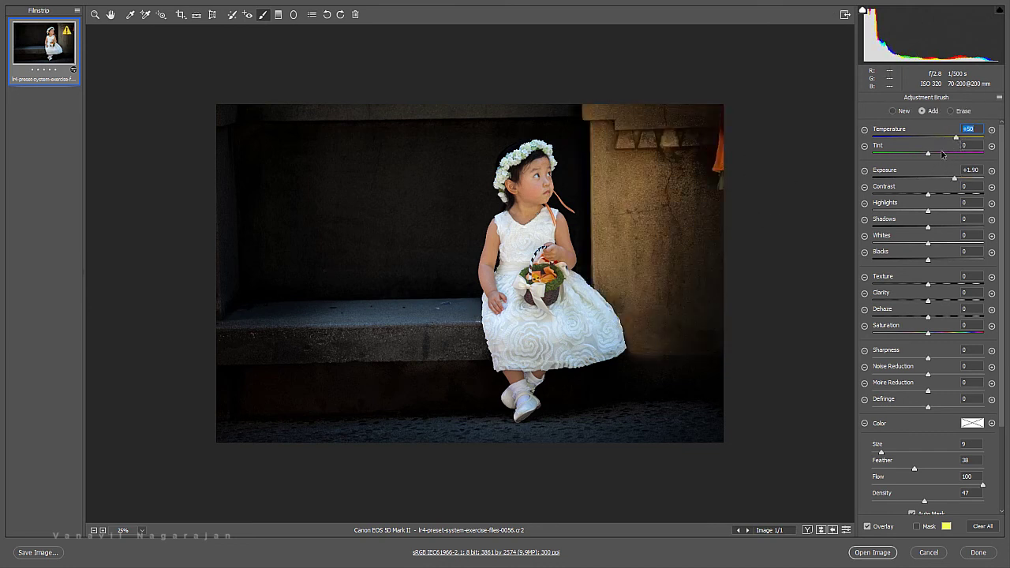
left_click_drag(928, 154, 938, 156)
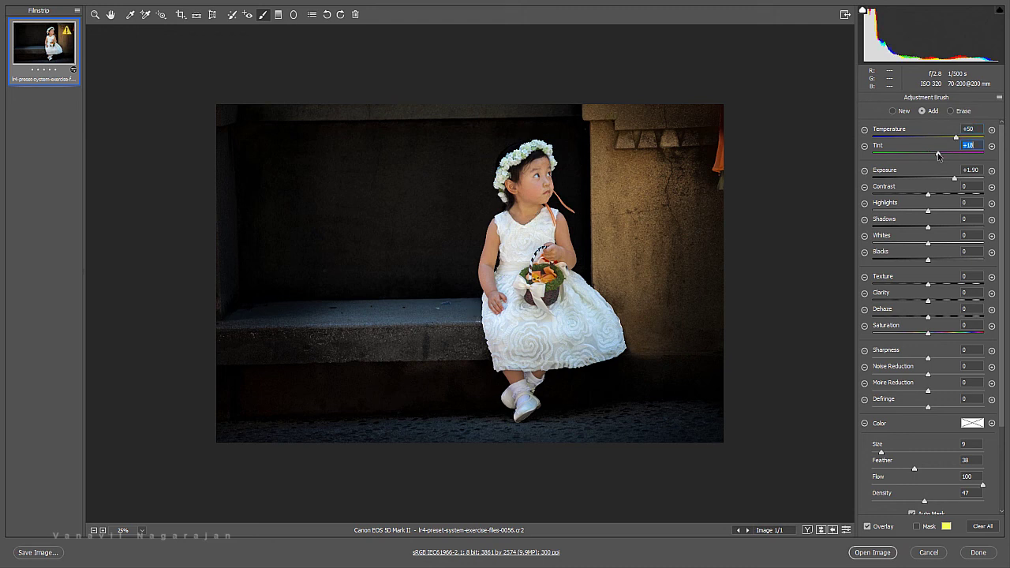
left_click(474, 313)
left_click_drag(916, 155, 884, 139)
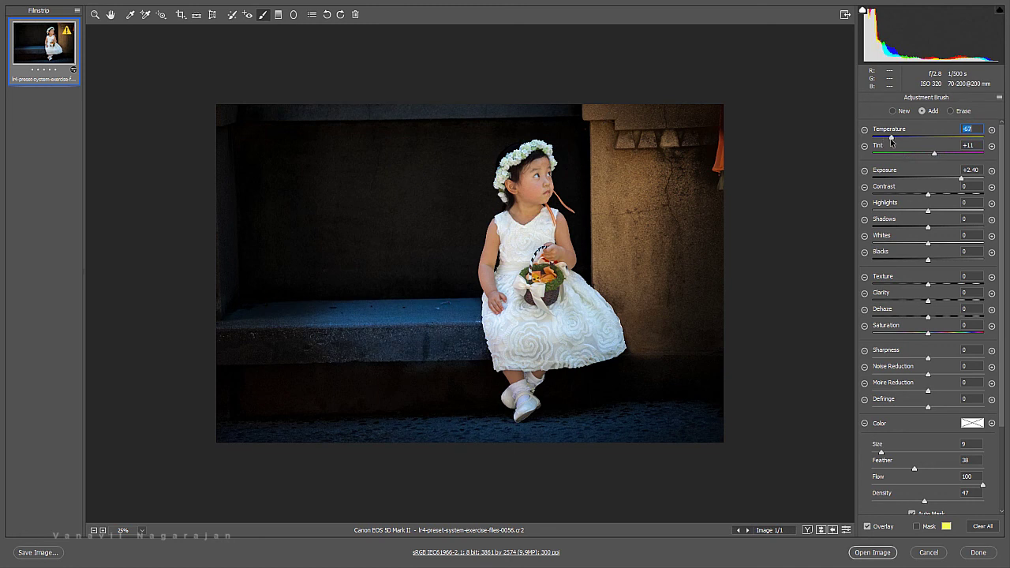
Lower the global Exposure in the Basic panel from -2.50 to -2.65.
key("z")
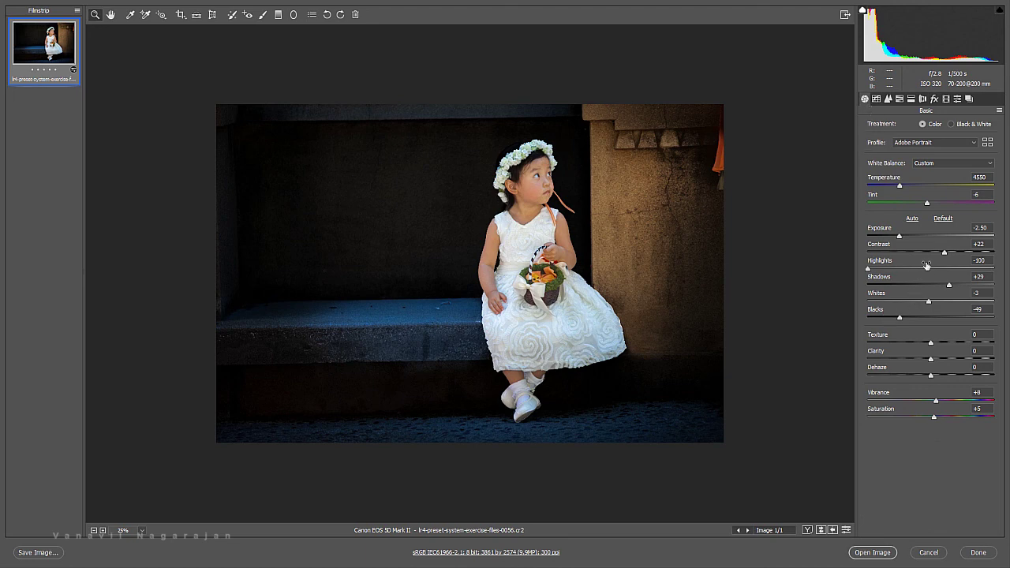
left_click_drag(900, 238, 897, 237)
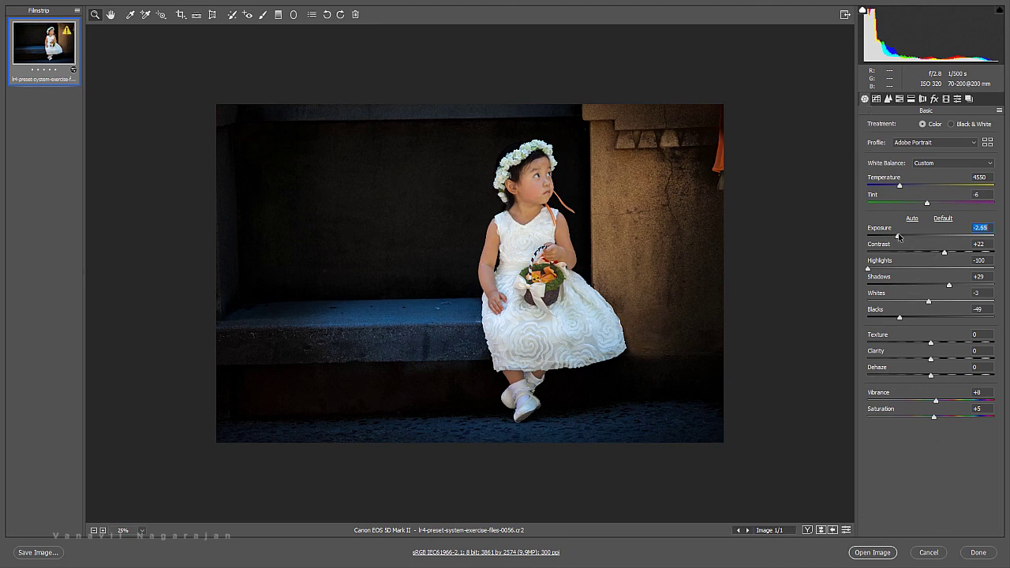